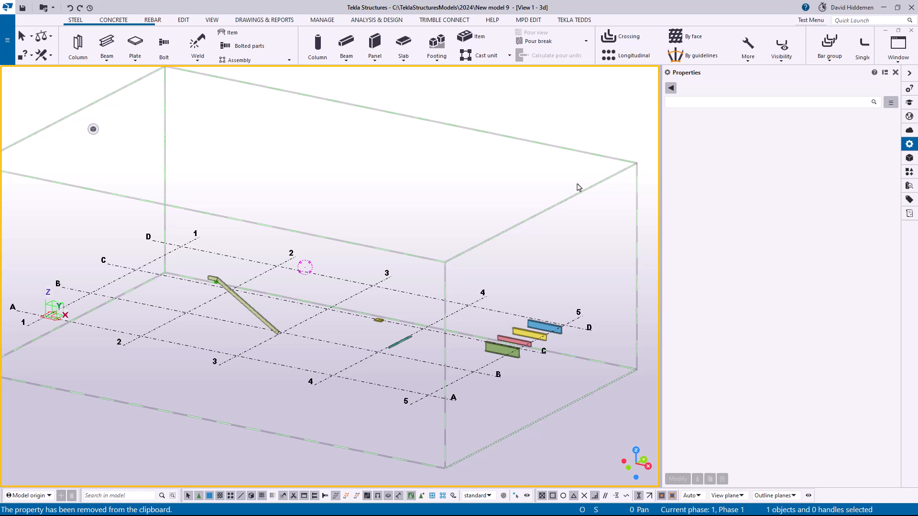
Copy all properties of the green W21X44 beam at grid line 5 to the clipboard
scroll(547, 231, "up", 10)
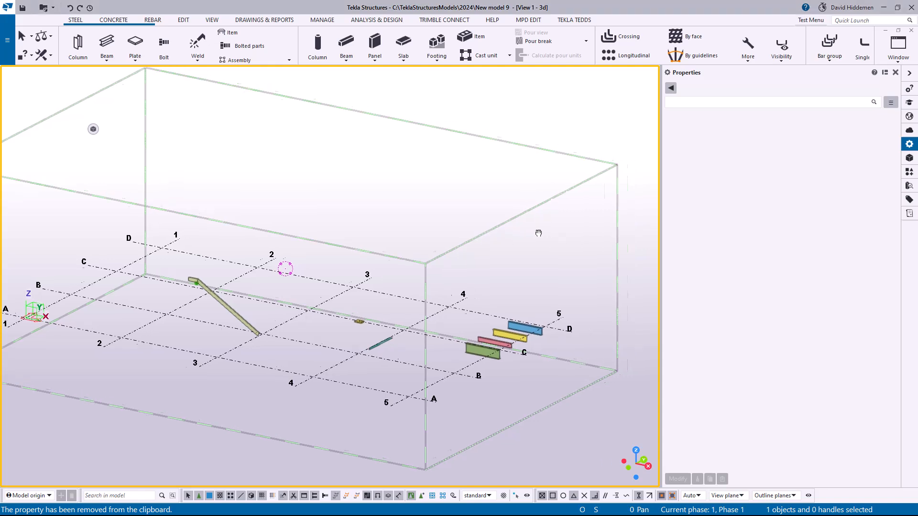
left_click(310, 356)
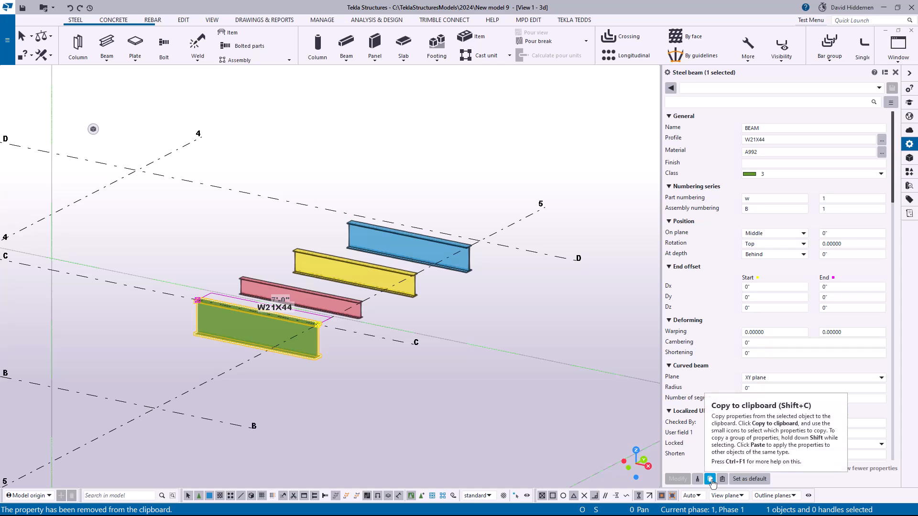
left_click(710, 480)
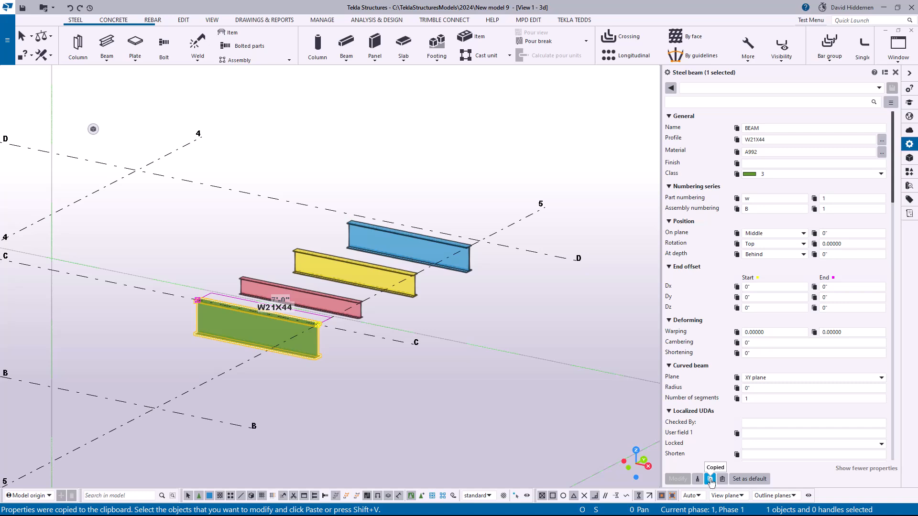
Paste the copied beam properties onto the red beam and undo that paste
scroll(358, 325, "up", 4)
left_click(353, 301)
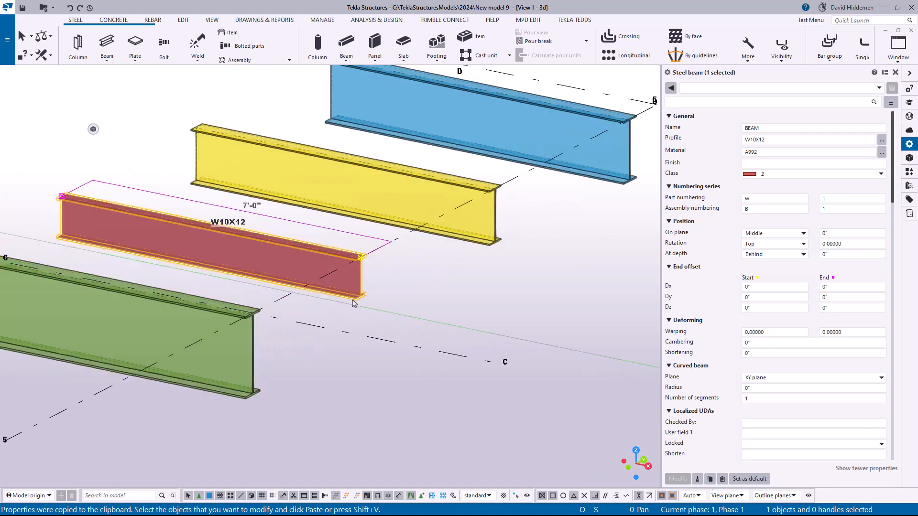
left_click(722, 479)
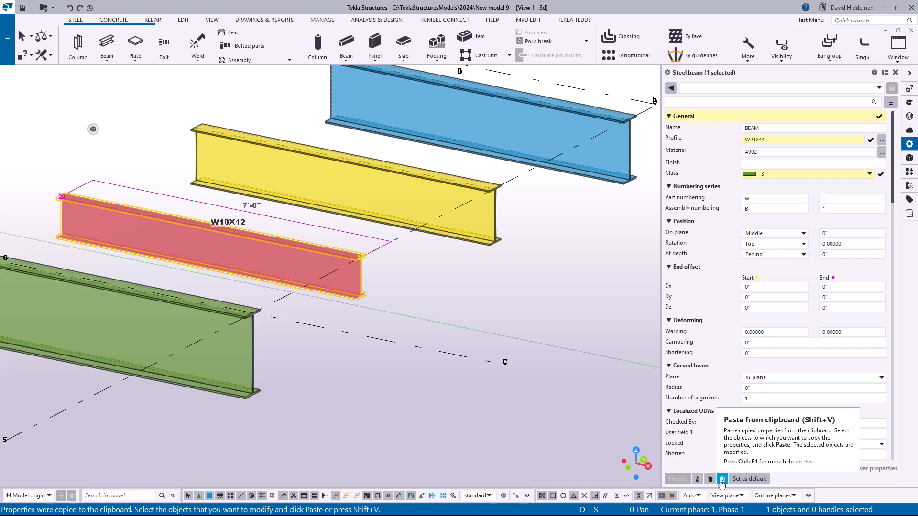
left_click(722, 480)
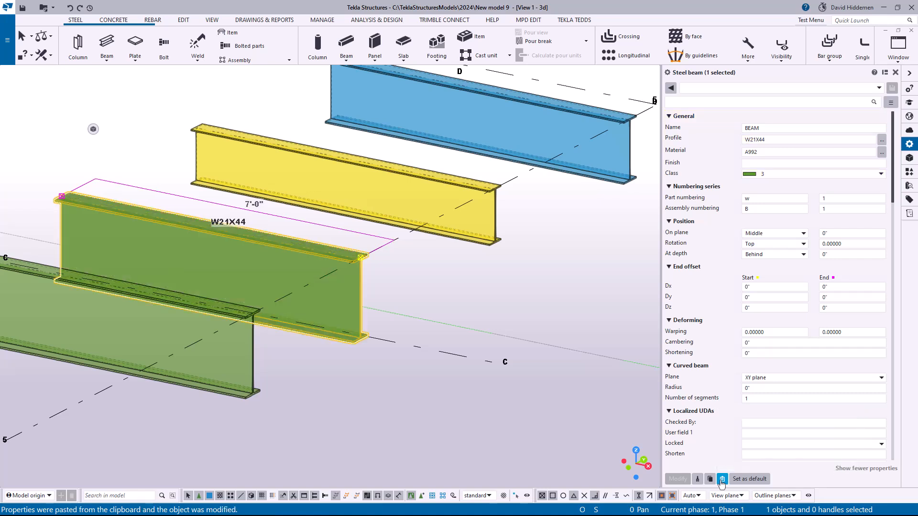
left_click(71, 8)
left_click(356, 383)
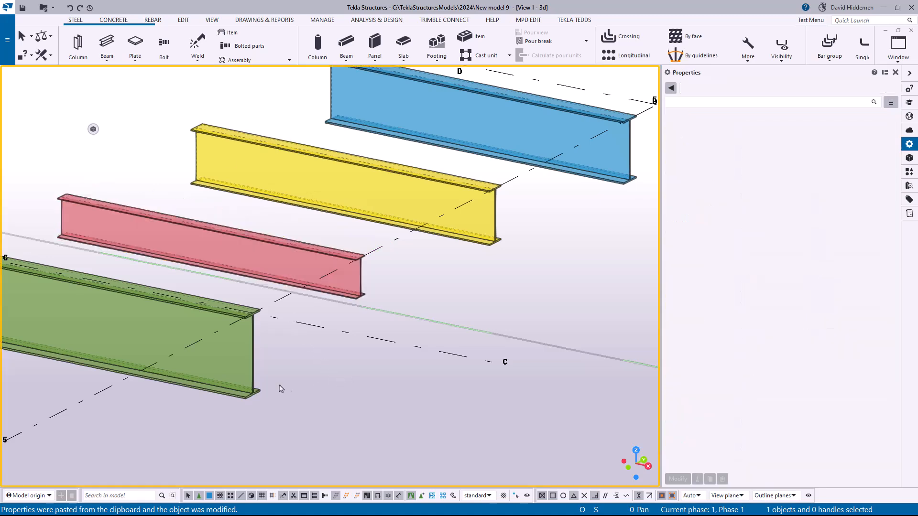
Copy the green beam's properties to the clipboard and exclude Class from the copied set
left_click(256, 391)
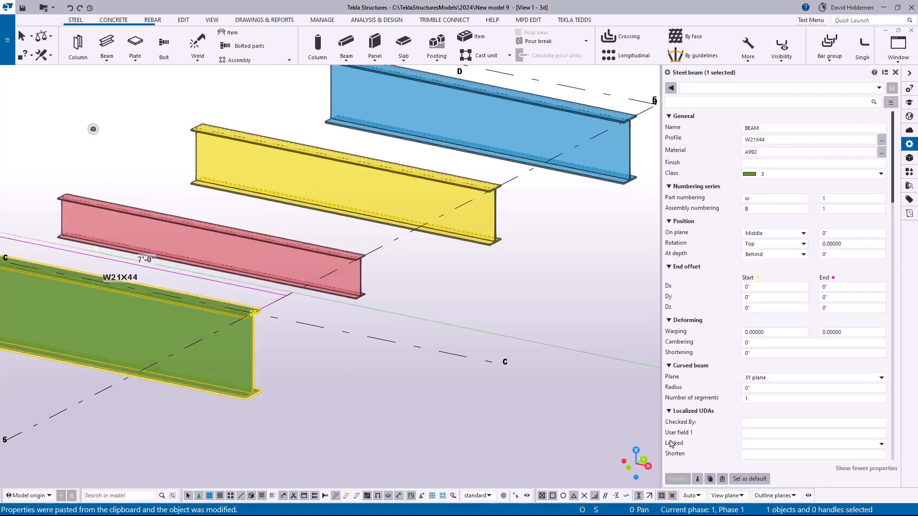
left_click(710, 483)
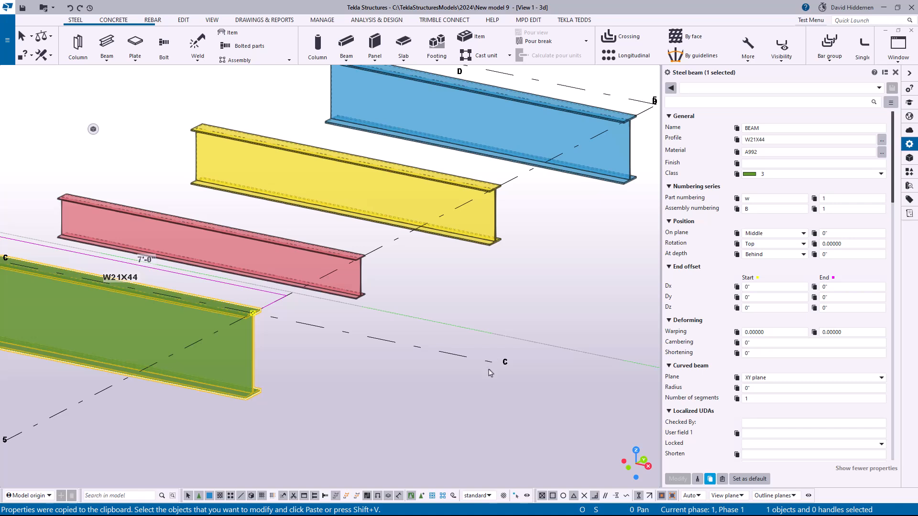
left_click(735, 175)
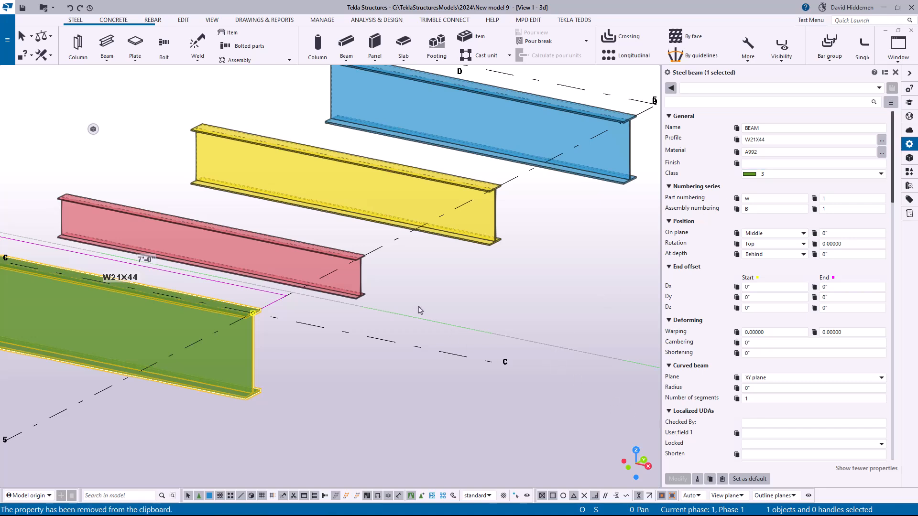
Paste the copied properties with profile W21X44, without the class, onto the red beam
left_click(360, 297)
left_click(722, 479)
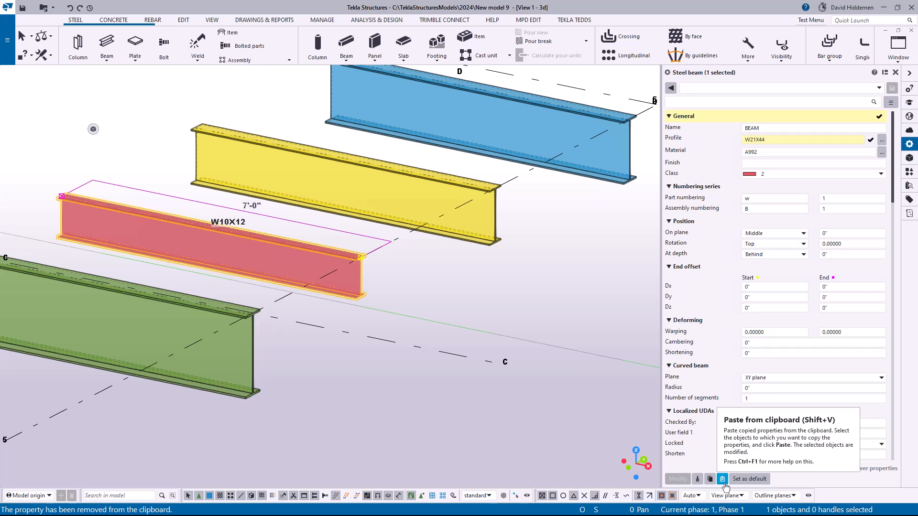
left_click(723, 479)
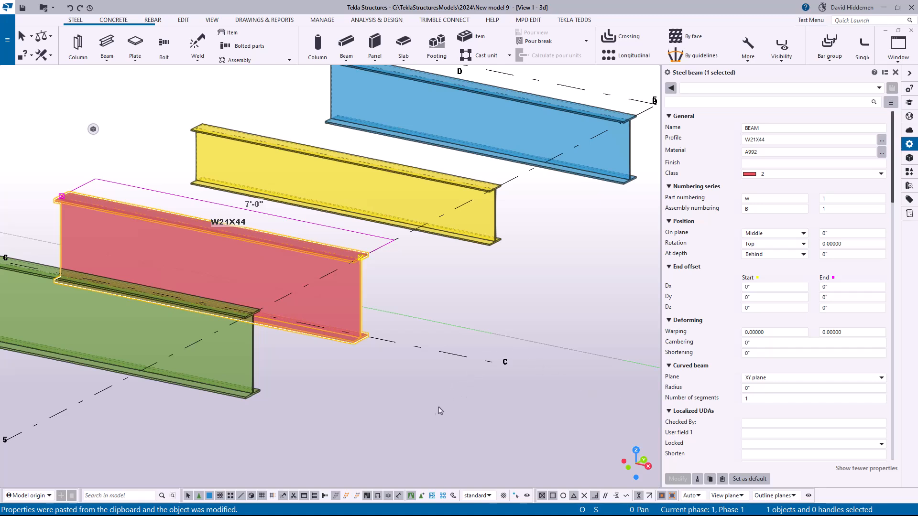
middle_click_drag(428, 405, 406, 390)
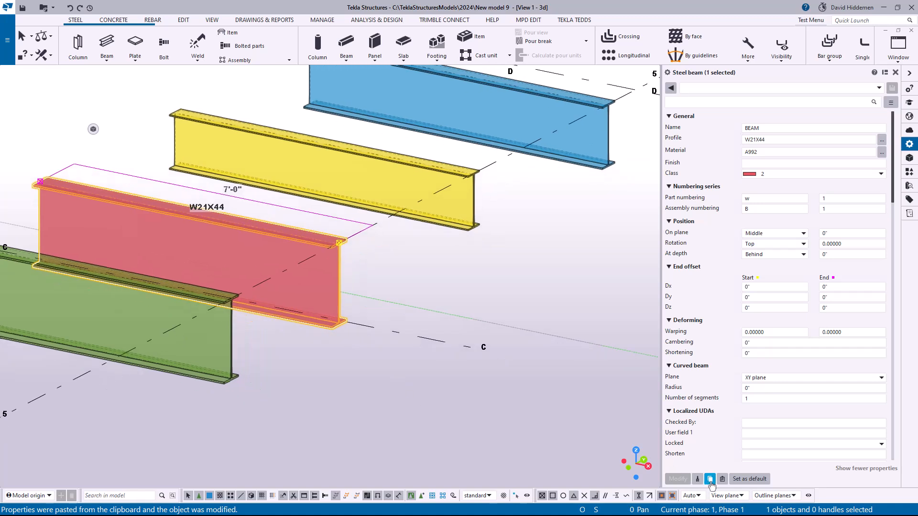
left_click(395, 397)
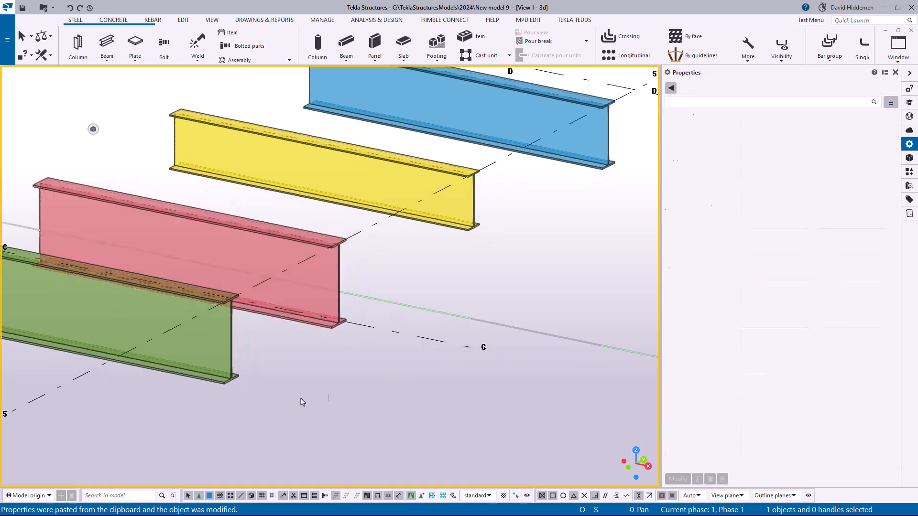
Copy only the Profile property, W21X44, from the green beam
left_click(230, 385)
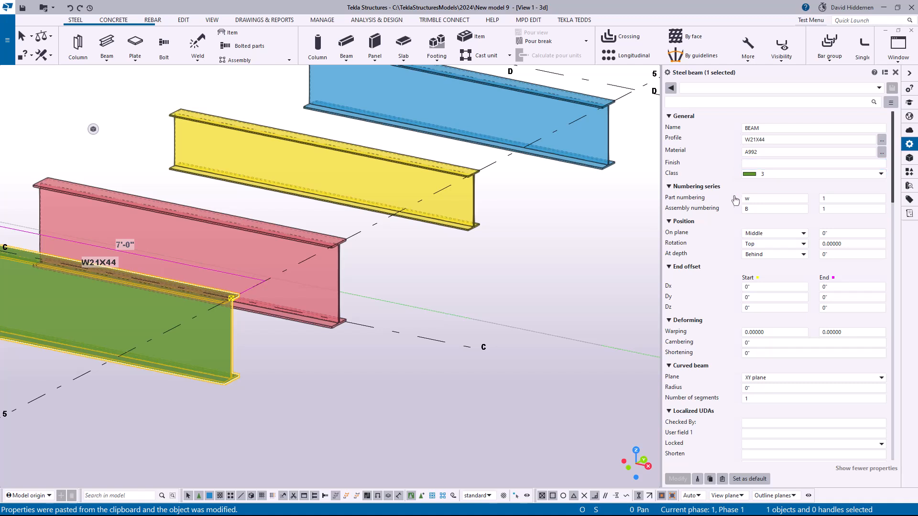
left_click(275, 412)
left_click(222, 380)
middle_click_drag(479, 322, 428, 336)
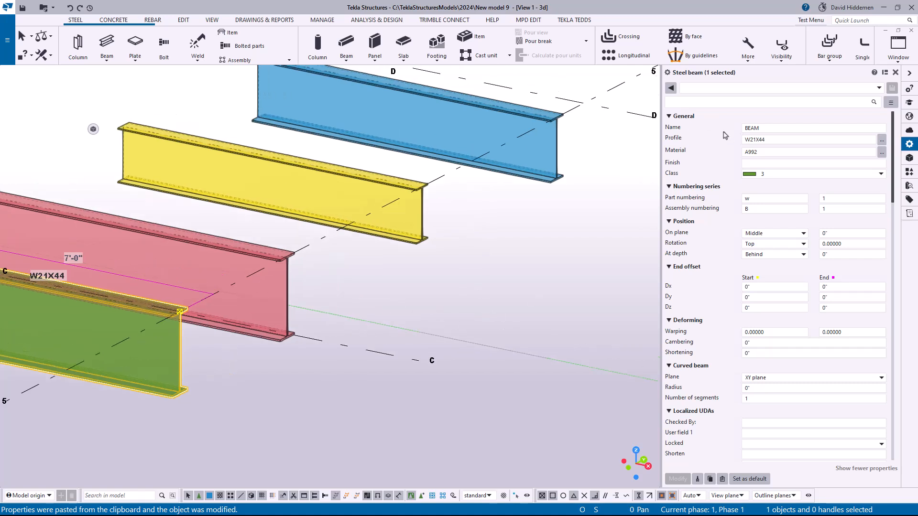
left_click(736, 140)
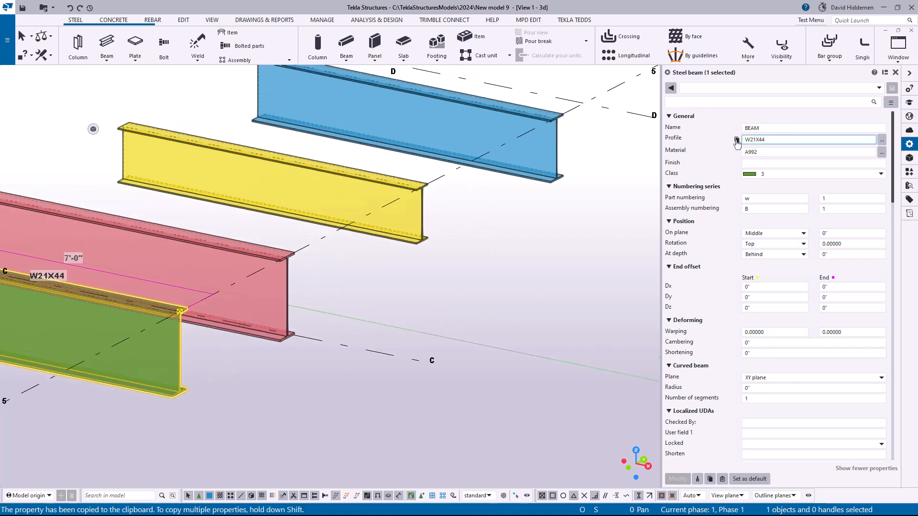
Paste the copied W21X44 profile onto the yellow and blue beams and undo both pastes
left_click(415, 241)
left_click(722, 478)
left_click(555, 181)
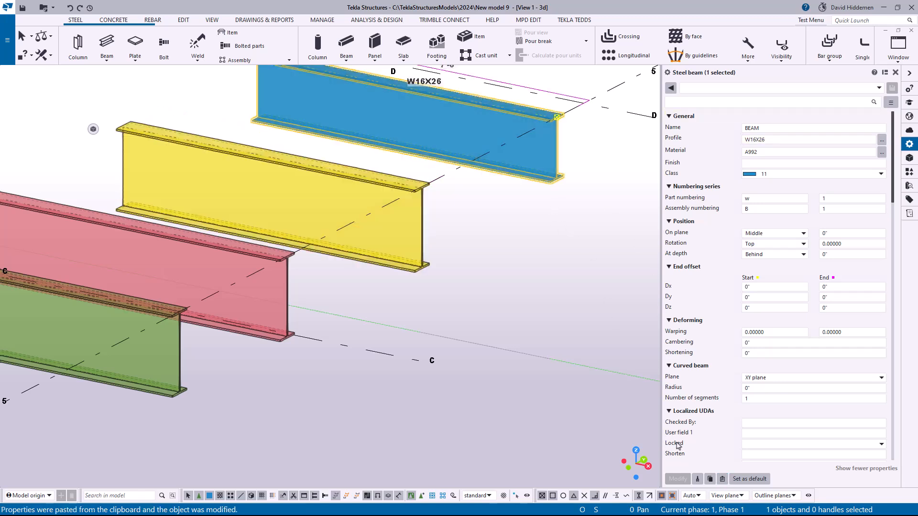
left_click(722, 478)
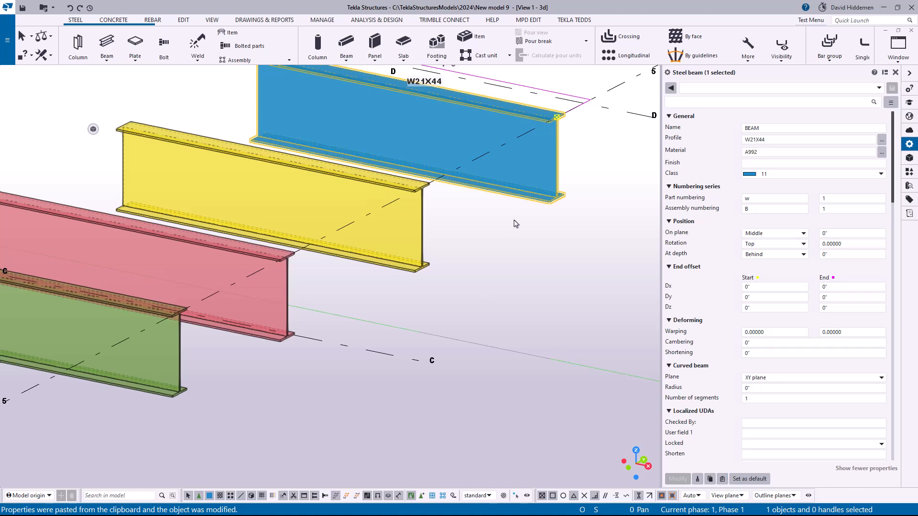
left_click(70, 9)
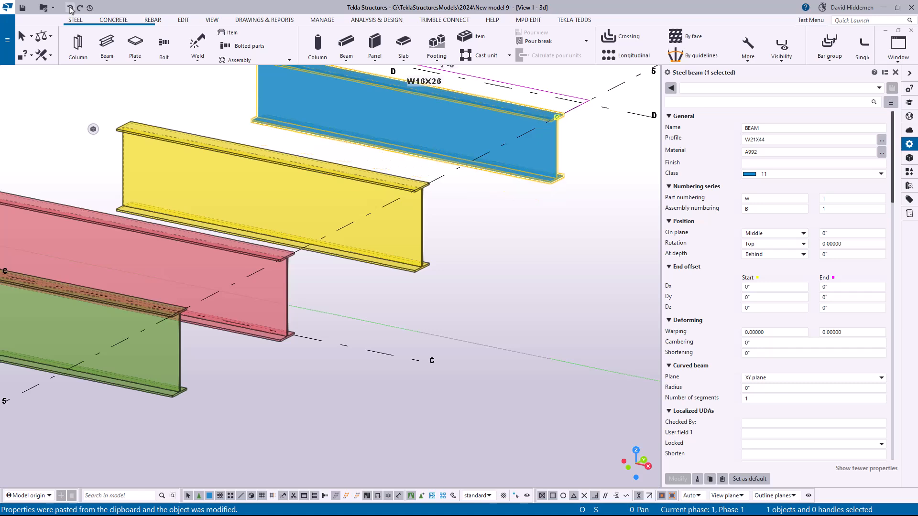
left_click(366, 332)
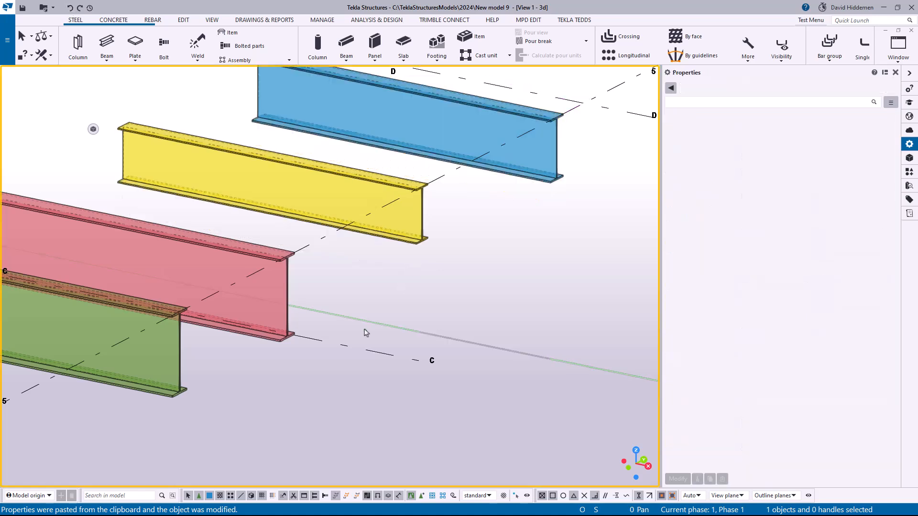
left_click(403, 244)
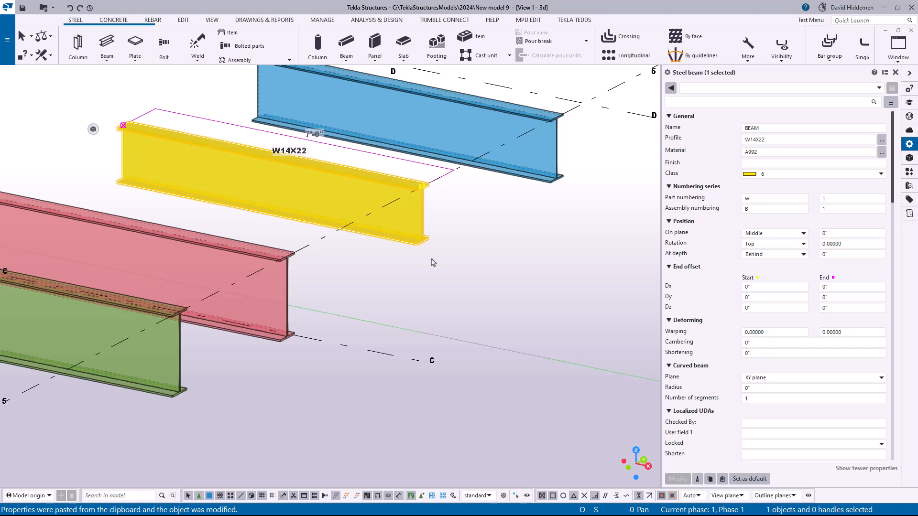
left_click(722, 478)
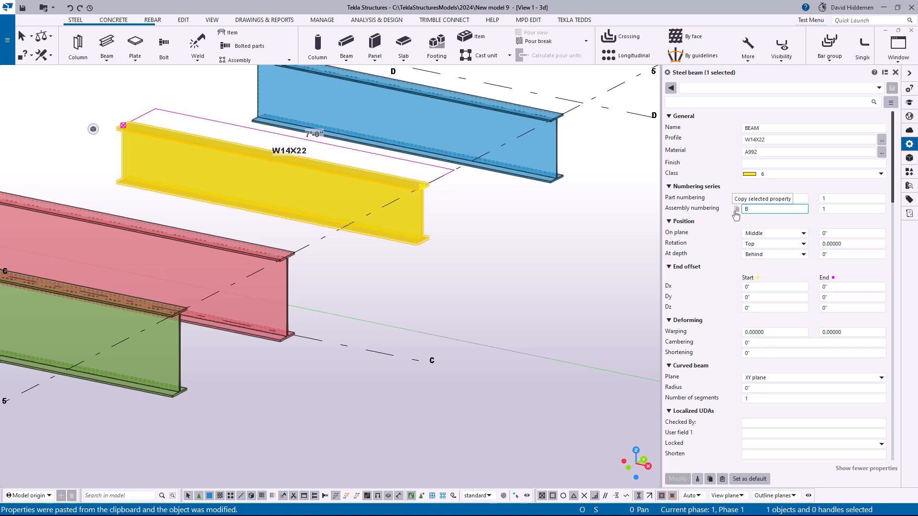
left_click(551, 248)
scroll(551, 248, "down", 3)
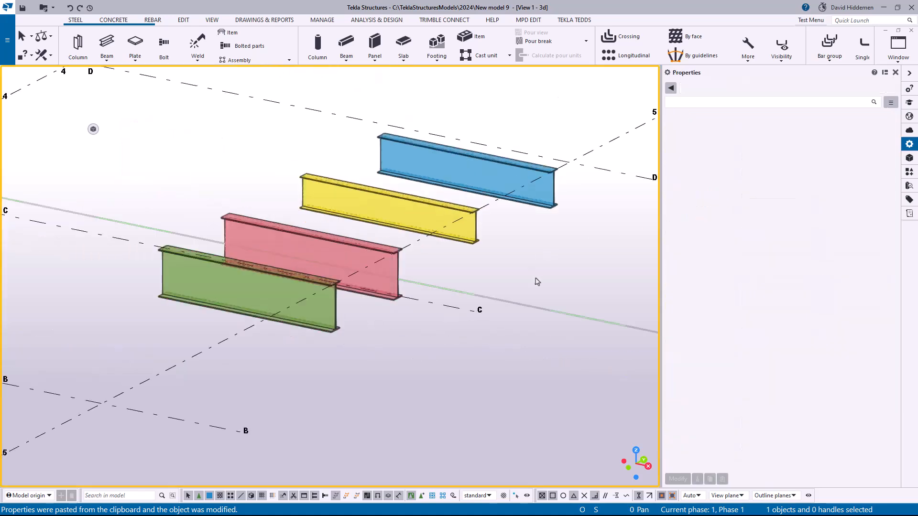
scroll(537, 282, "down", 3)
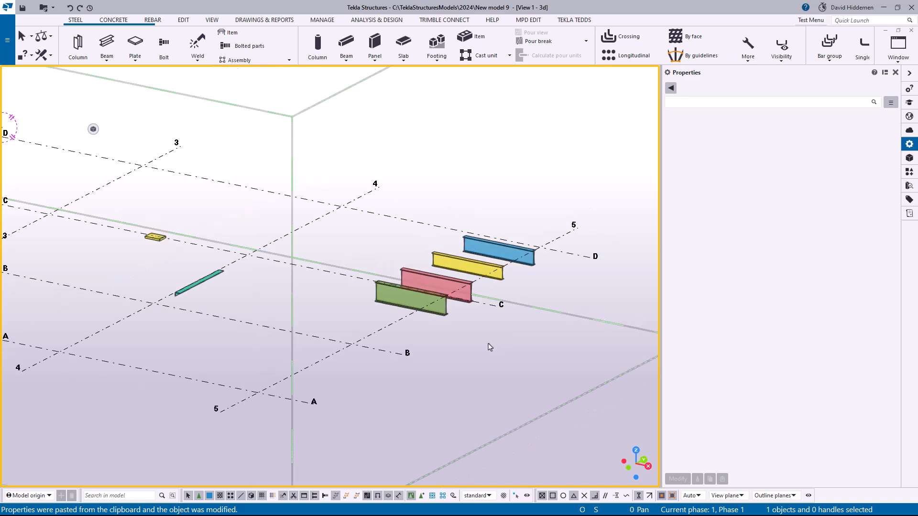
middle_click_drag(265, 311, 487, 327)
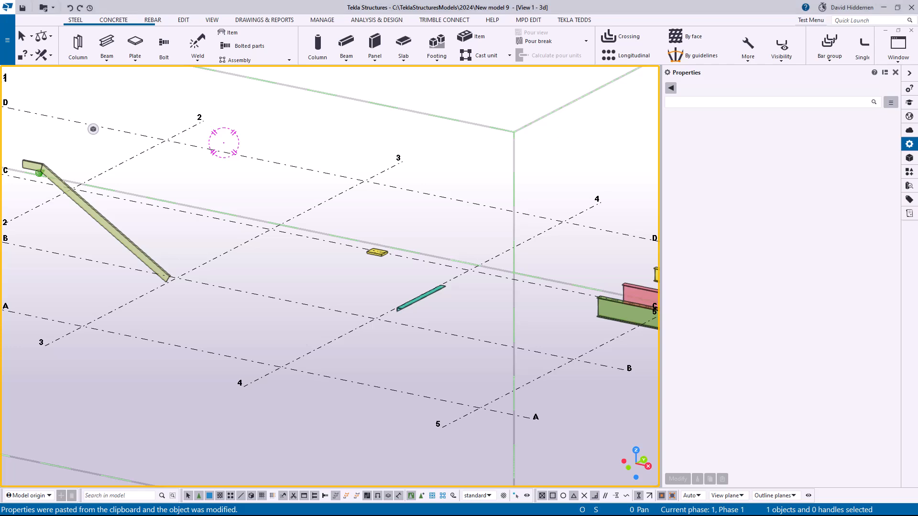
scroll(436, 301, "up", 5)
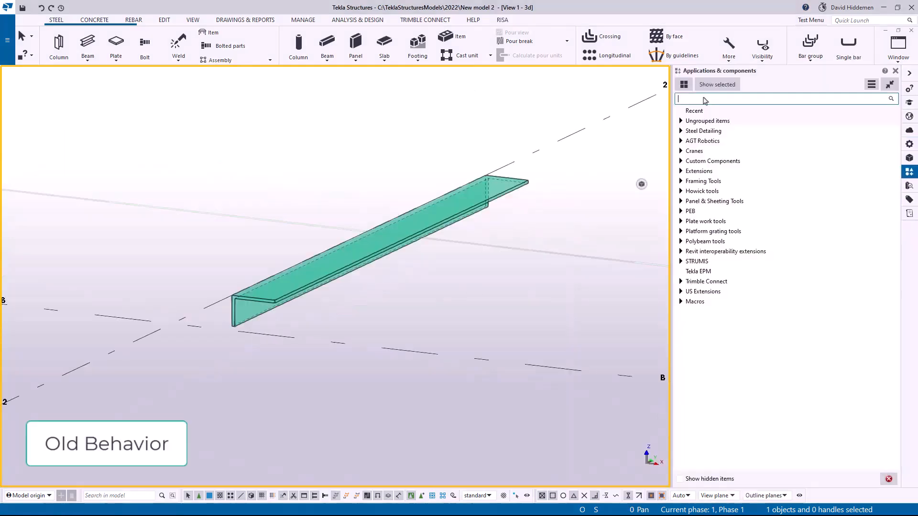
Find the Swap handles tool by searching for "swap" and apply it to the L6X4X3/8 angle
left_click(703, 98)
type("swap")
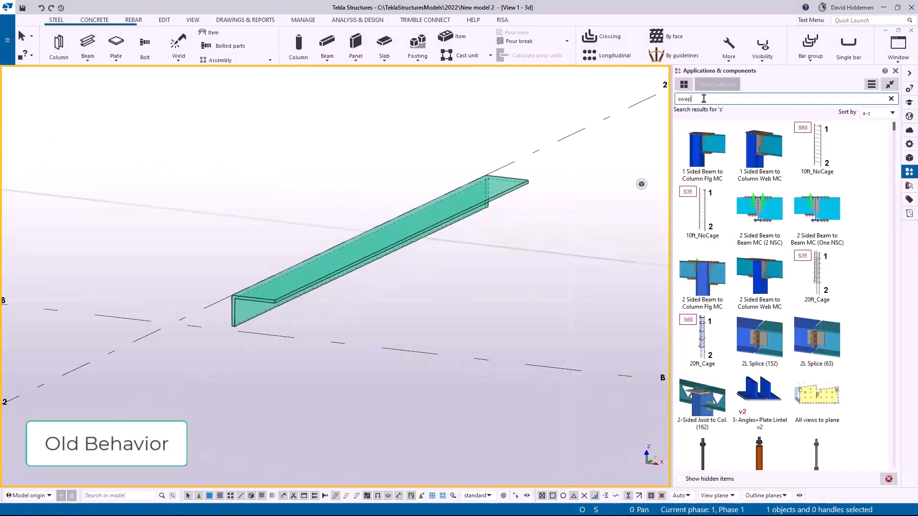
left_click(493, 196)
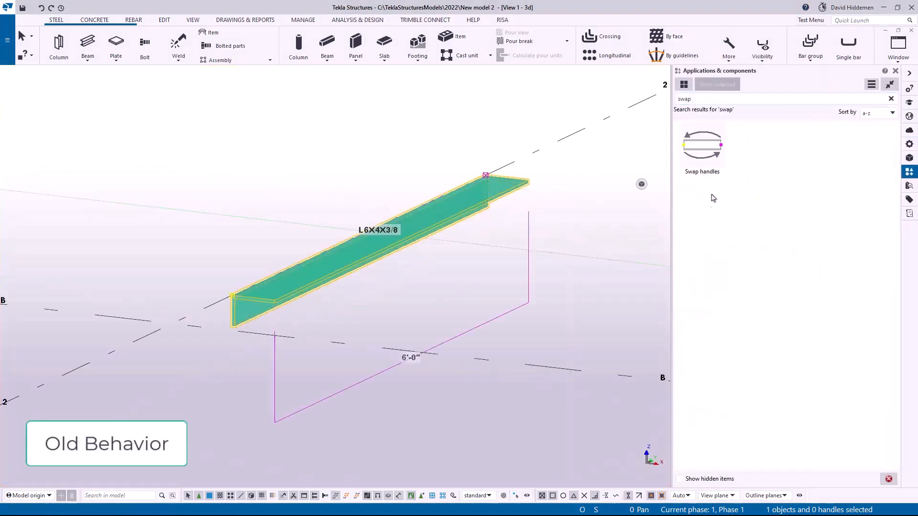
left_click(716, 148)
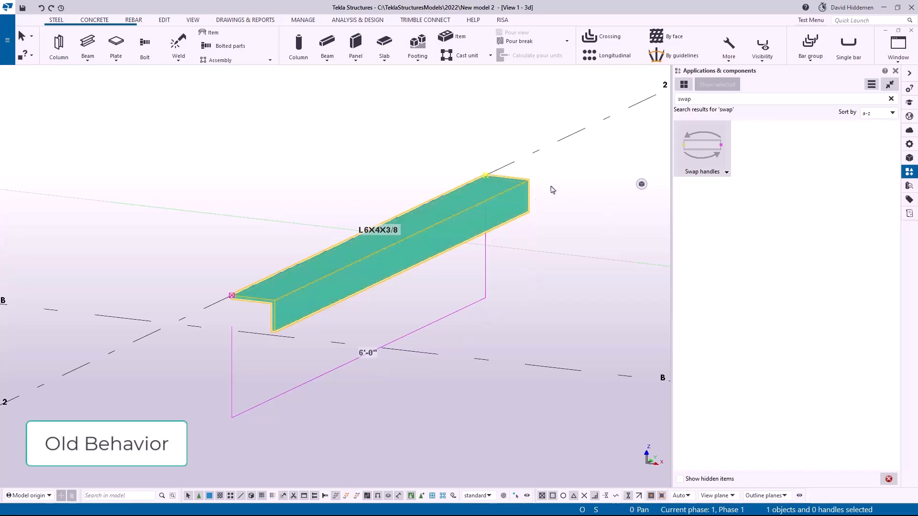
Try the upper-left, upper-right and lower-left segments of the position dial for the handle-swapped angle
left_click(683, 200)
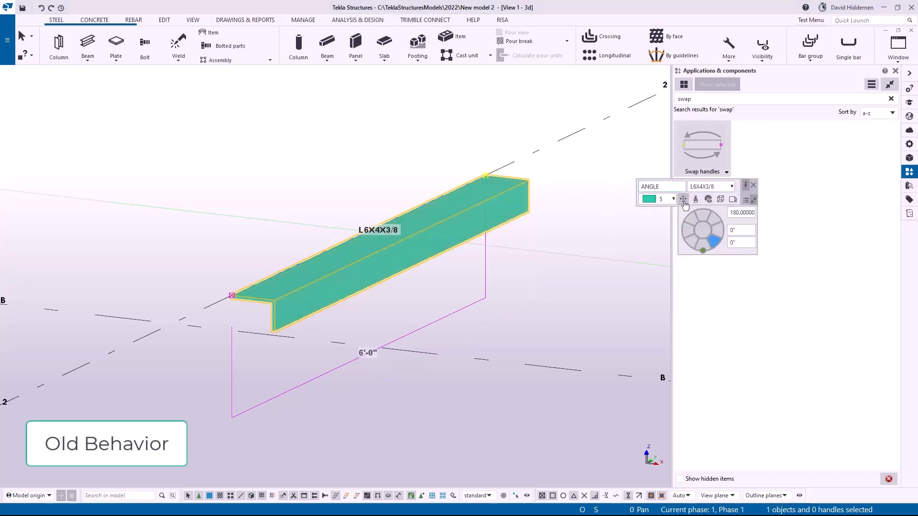
left_click(693, 221)
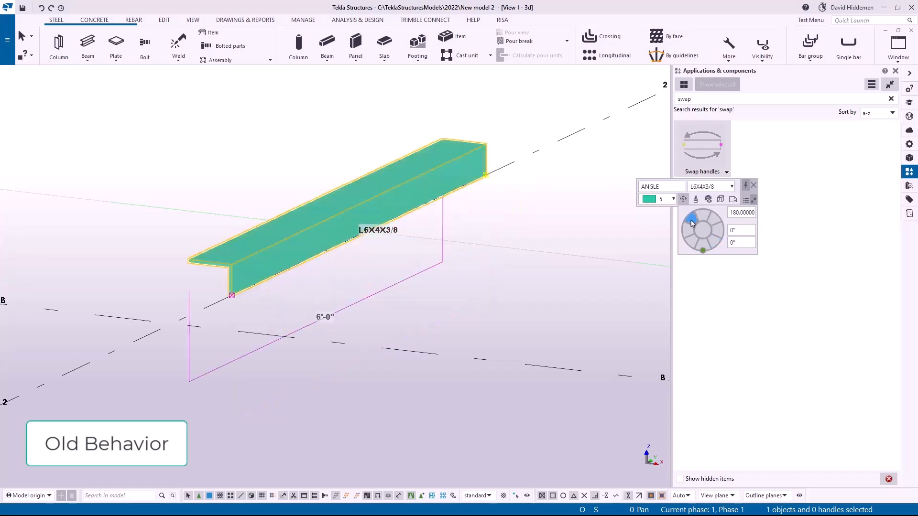
left_click(718, 221)
left_click(690, 243)
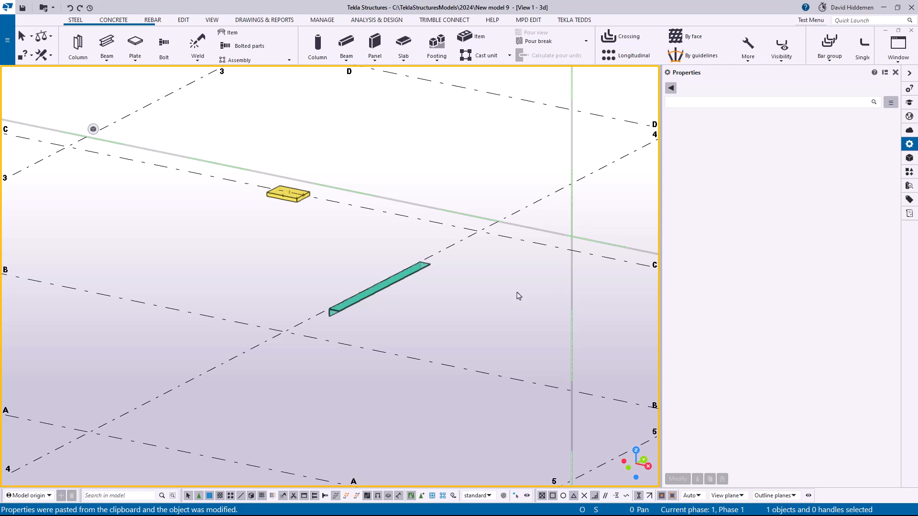
Search the components for "swap" and apply Swap handles three times to the L6X4X3/8 angle
scroll(369, 287, "up", 3)
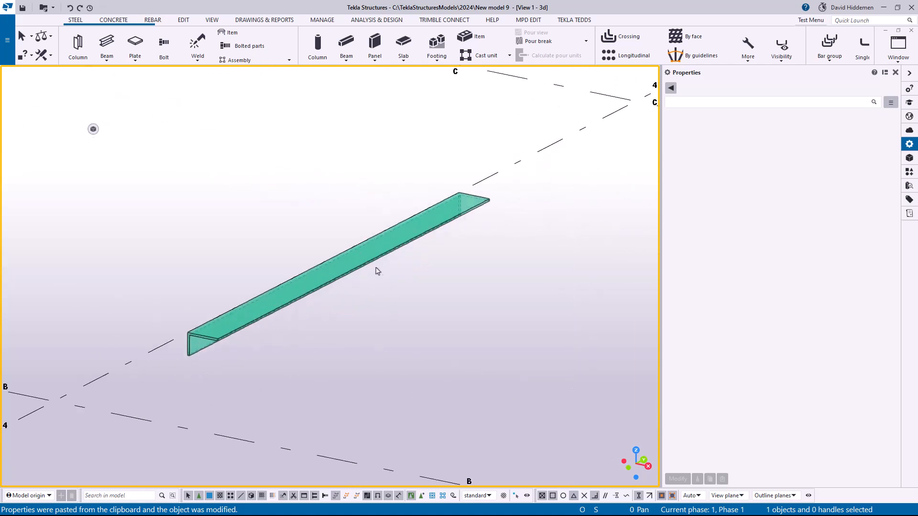
left_click(373, 263)
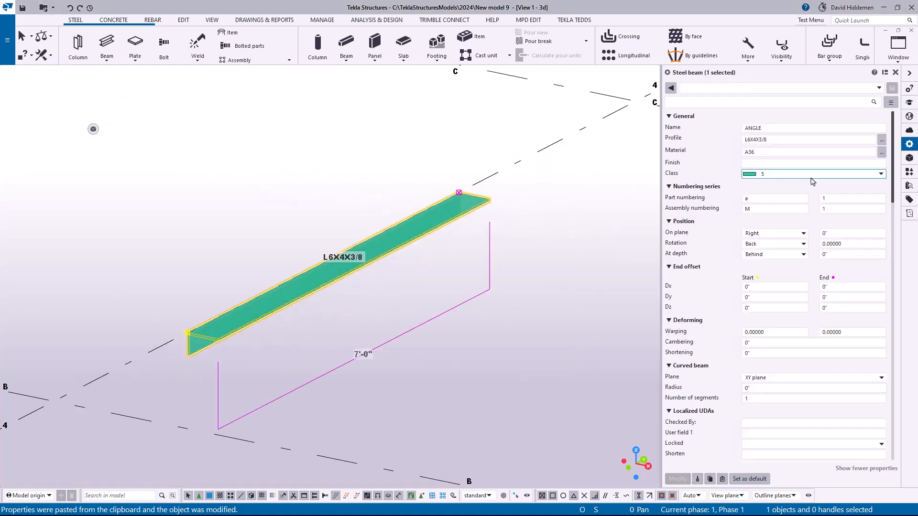
left_click(909, 172)
left_click(717, 104)
type("swap")
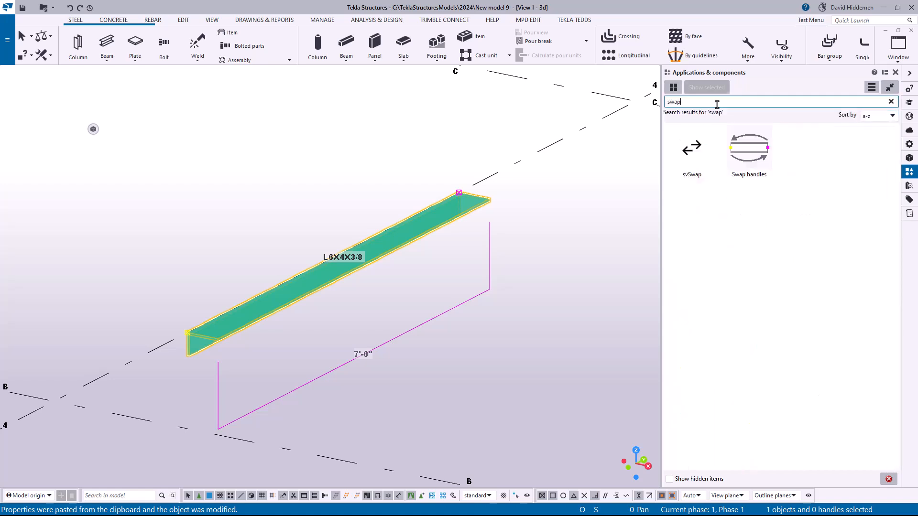
left_click(749, 153)
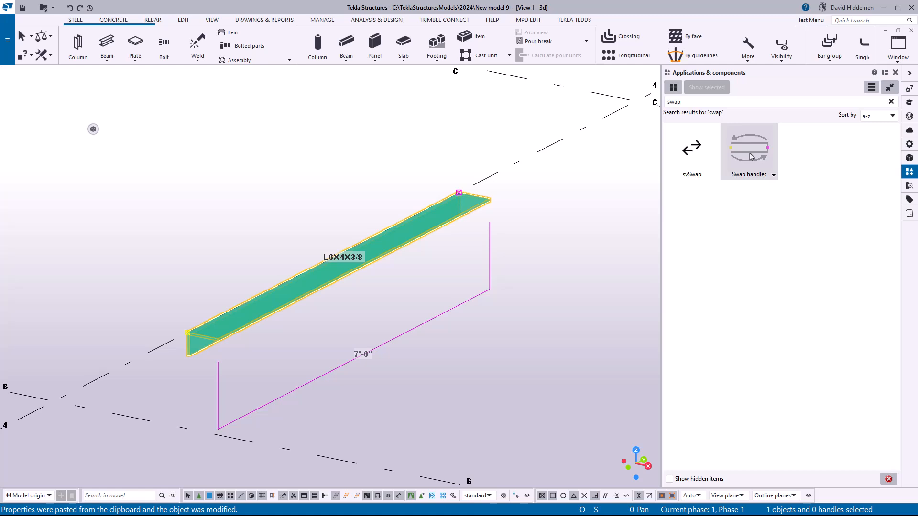
left_click(751, 156)
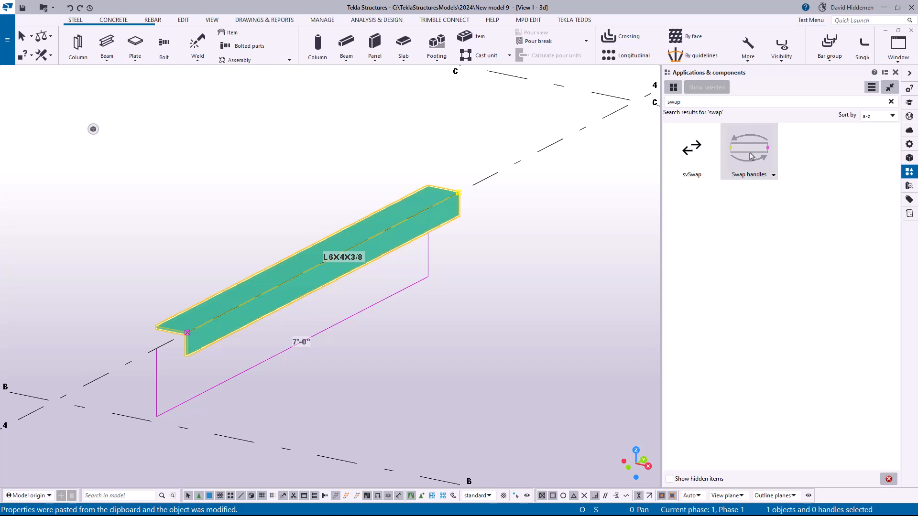
double_click(749, 151)
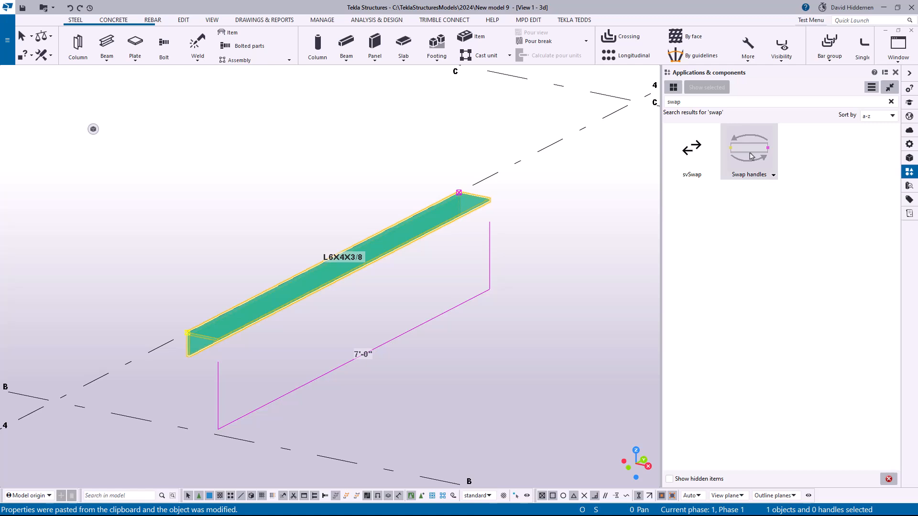
double_click(749, 152)
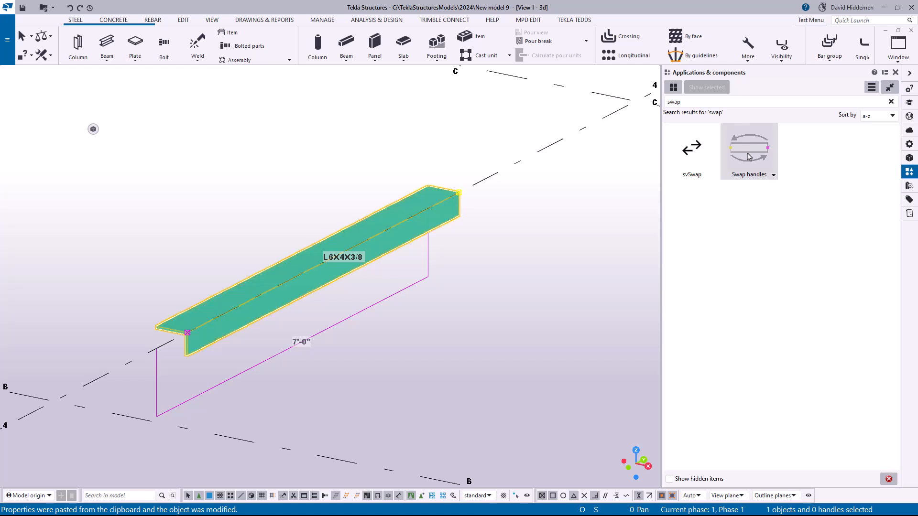
Clear the component search and examine the special hole settings of the bolt group in the yellow plate
scroll(495, 231, "down", 3)
scroll(496, 231, "down", 5)
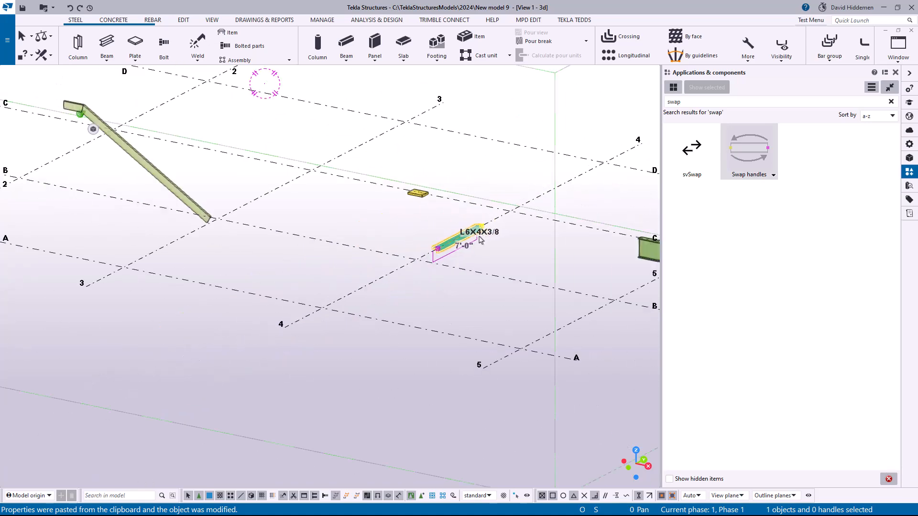
scroll(440, 266, "up", 10)
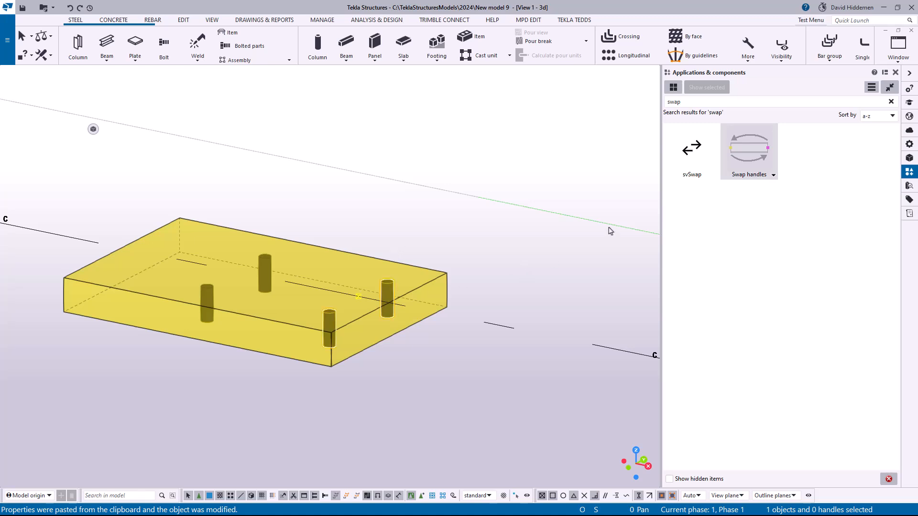
left_click(890, 101)
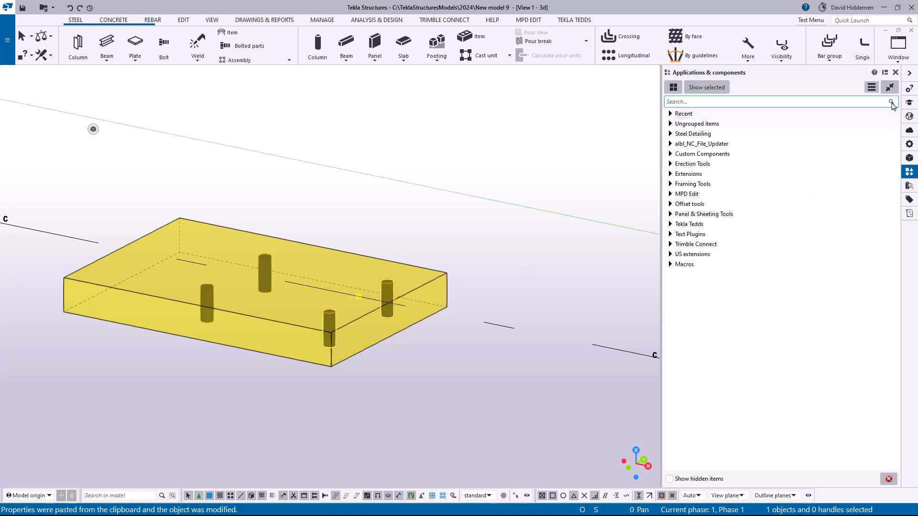
left_click(909, 144)
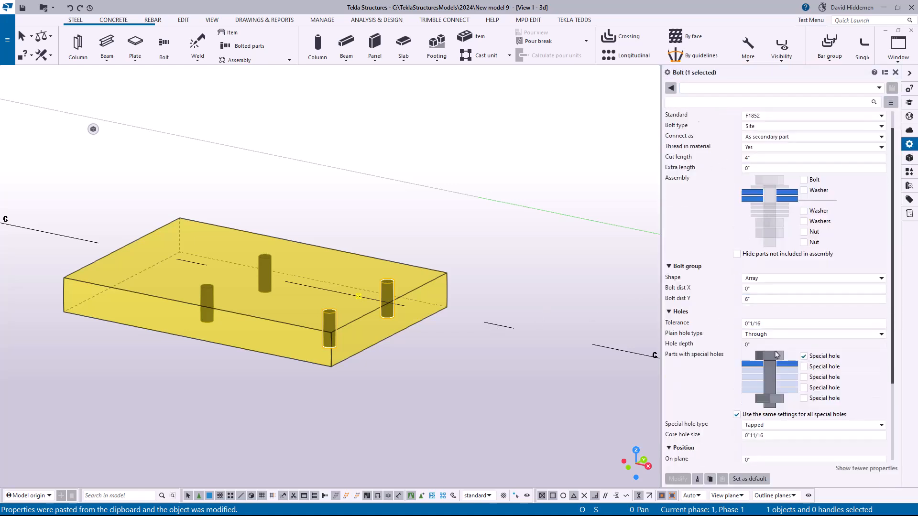
scroll(761, 336, "down", 4)
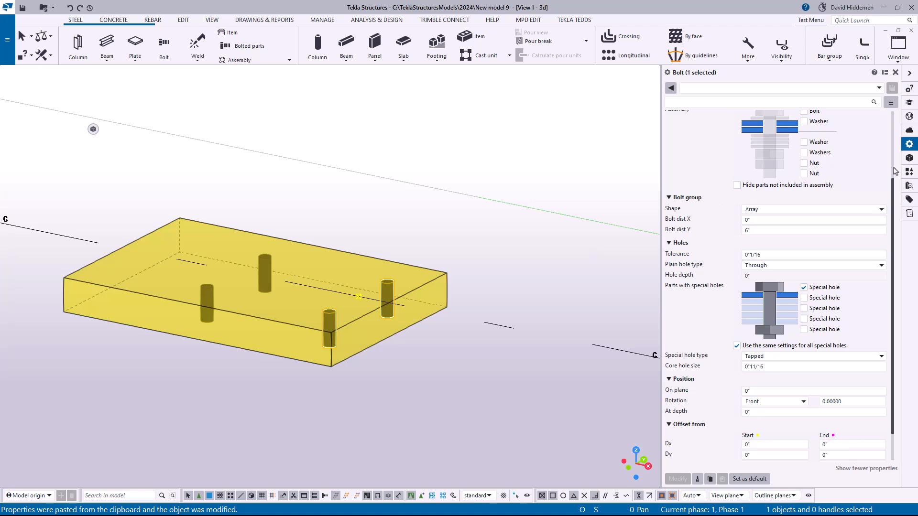
Search the components for "dstv", open the DSTV to DXF converter and examine the Draw tapped holes options
left_click(909, 172)
left_click(708, 102)
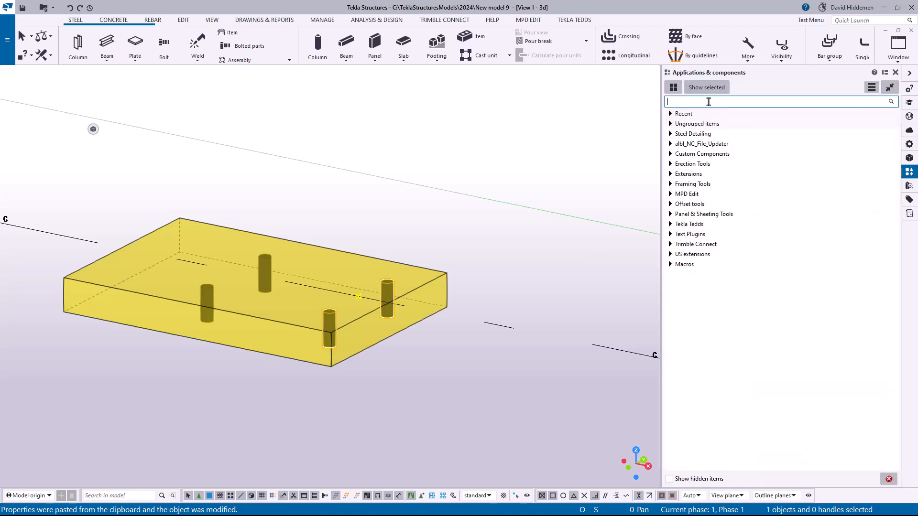
type("ds")
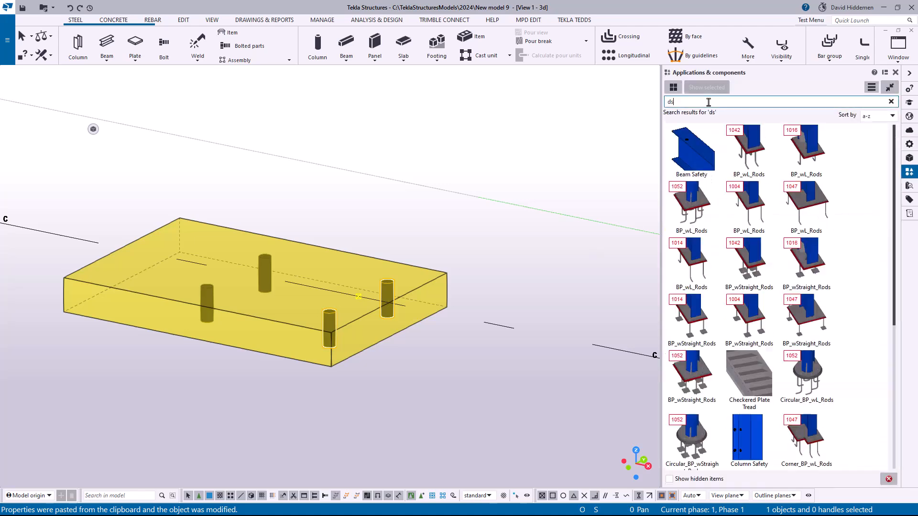
type("tv")
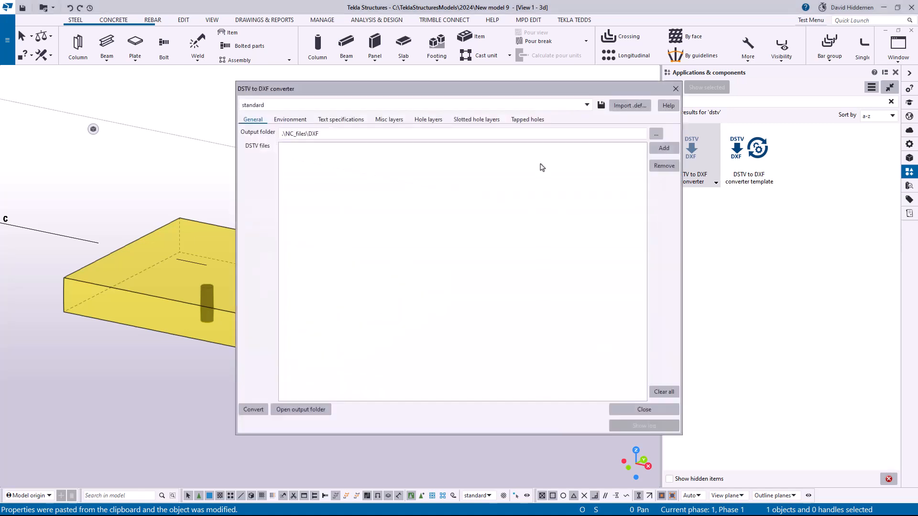
left_click(290, 120)
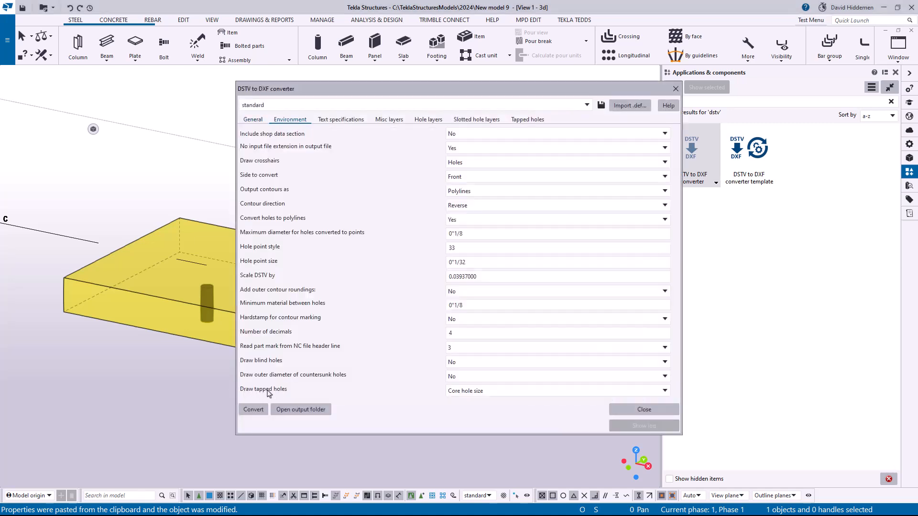
left_click(493, 393)
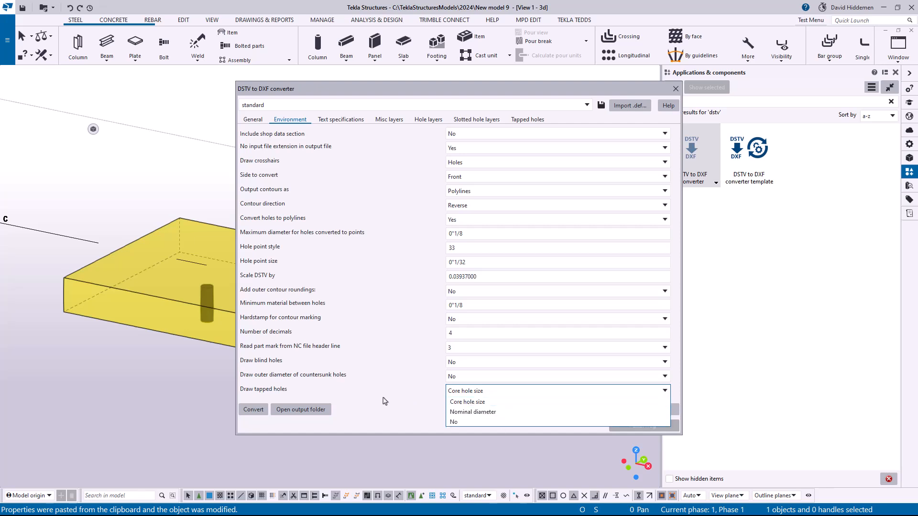
Examine the layer names and diameters defined for tapped holes in the DSTV to DXF converter
left_click(538, 124)
left_click(538, 123)
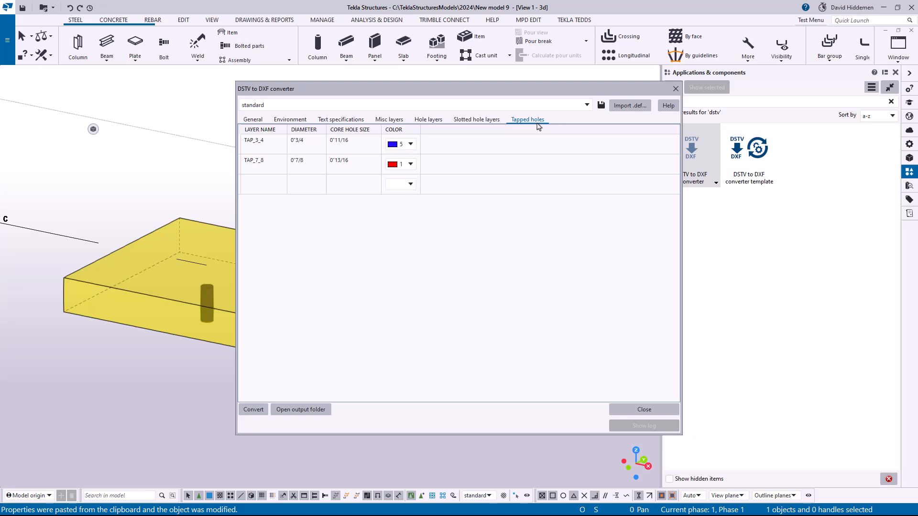
left_click(254, 148)
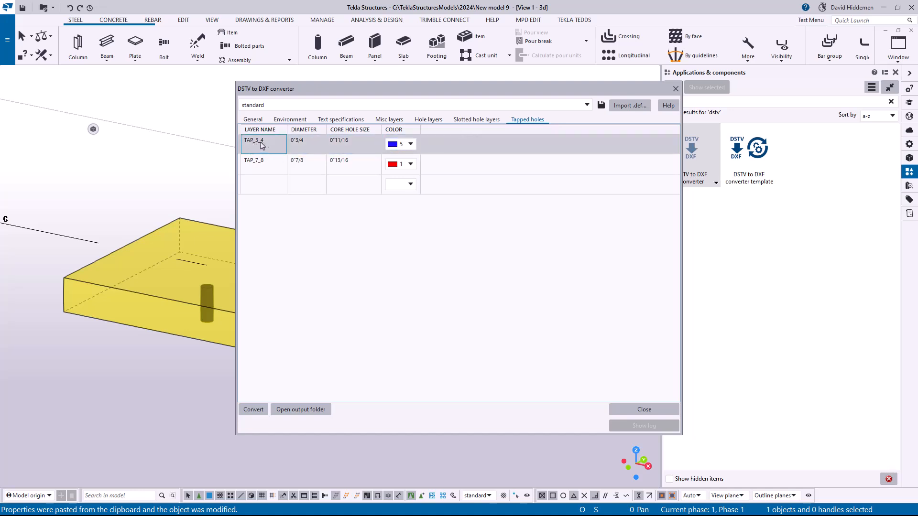
left_click(256, 168)
left_click(302, 149)
left_click(303, 181)
left_click(308, 171)
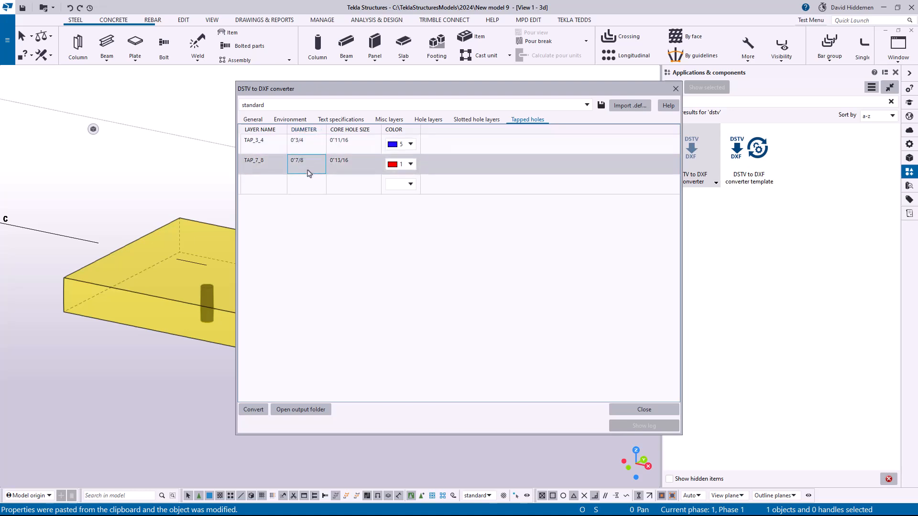
Compare the properties of both bolt groups in the yellow plate with the converter's tapped hole layers
middle_click_drag(214, 291, 38, 250)
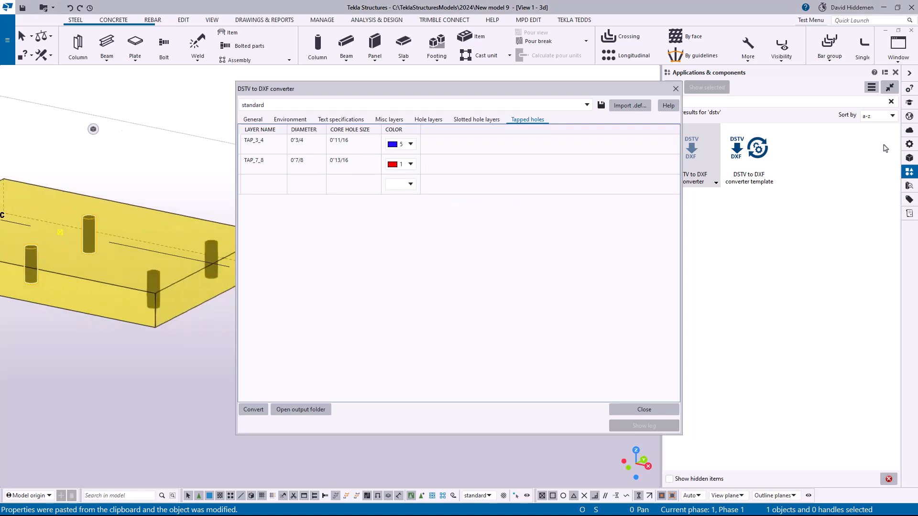
left_click(909, 144)
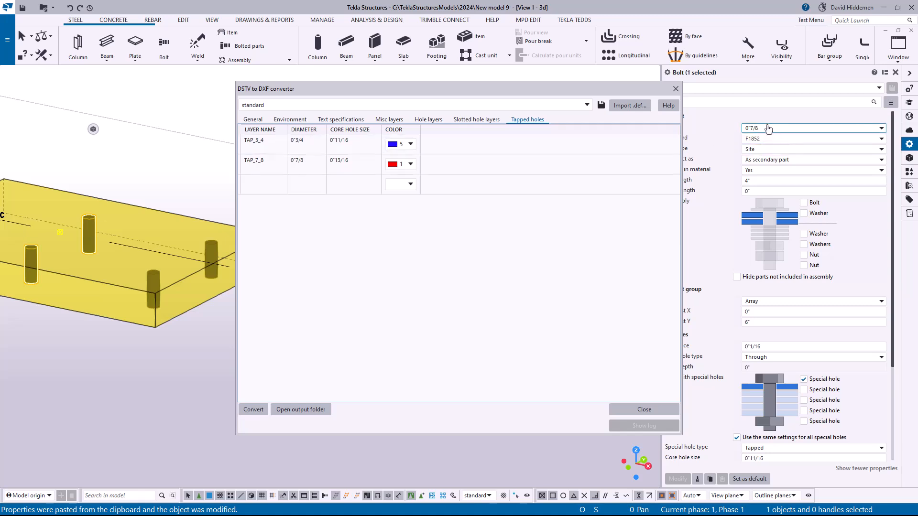
left_click(155, 275)
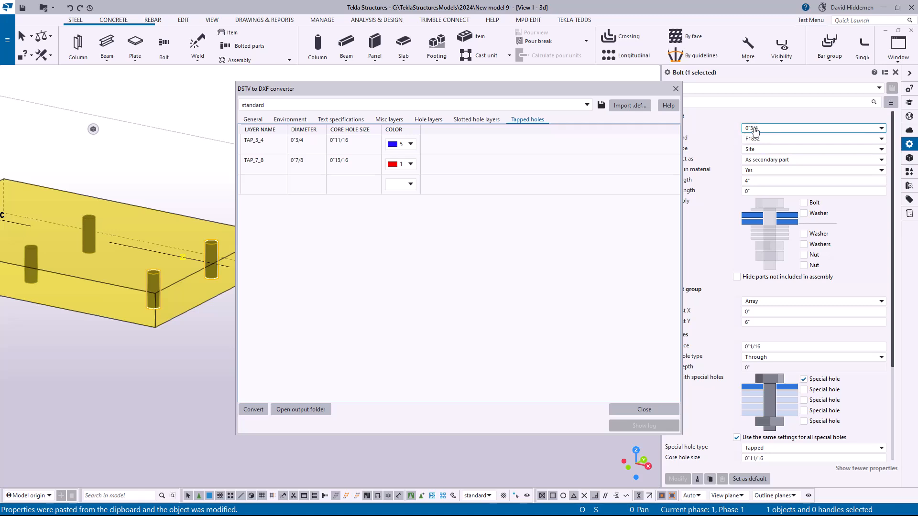
left_click(281, 145)
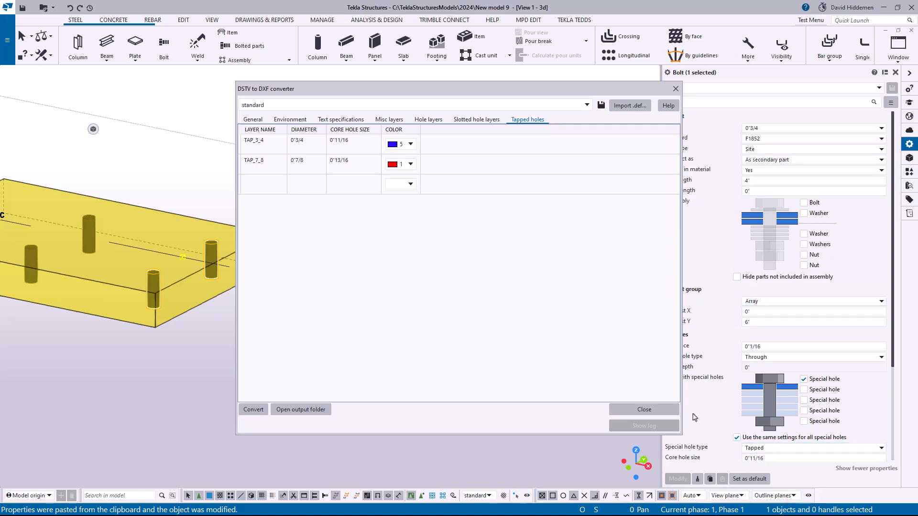
left_click(354, 145)
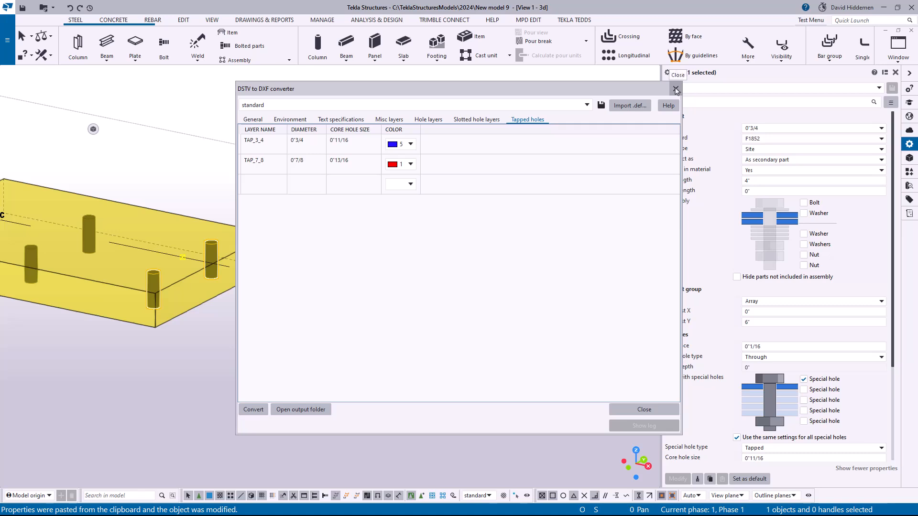
Close the DSTV to DXF converter, clear the bolt selection and find the sloped channel stringer in the model
left_click(676, 89)
left_click(419, 266)
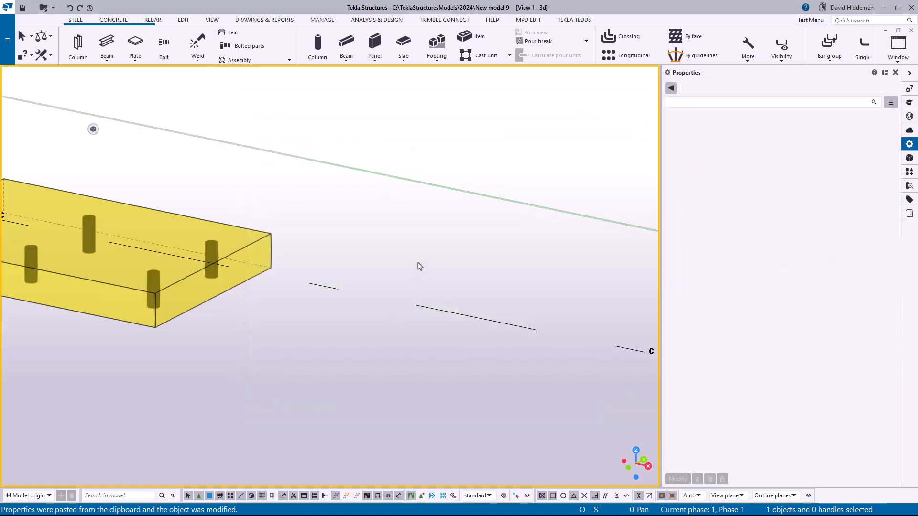
scroll(420, 267, "down", 2)
scroll(419, 268, "down", 10)
middle_click_drag(264, 342, 509, 387)
scroll(365, 345, "up", 3)
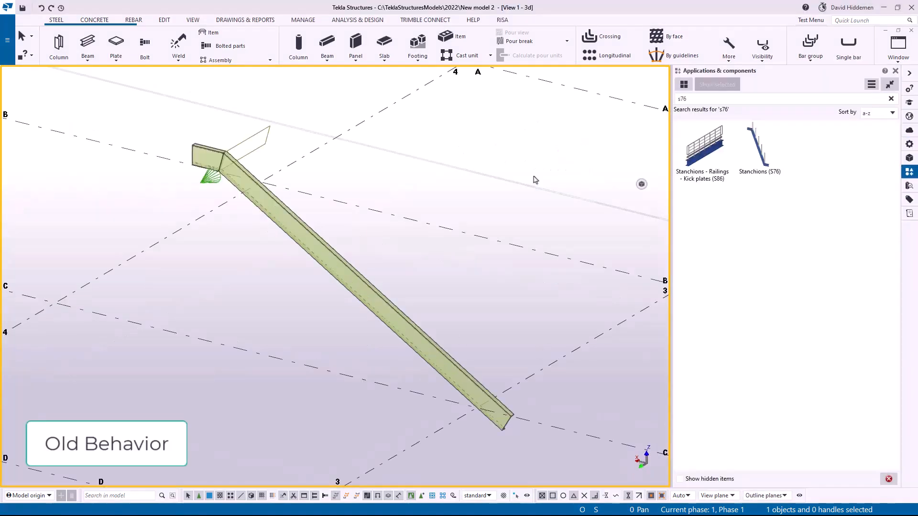
In the 2022 model, start Stanchions (S76) and pick the stringer's lower end and the short channel's upper end as its points
left_click(759, 162)
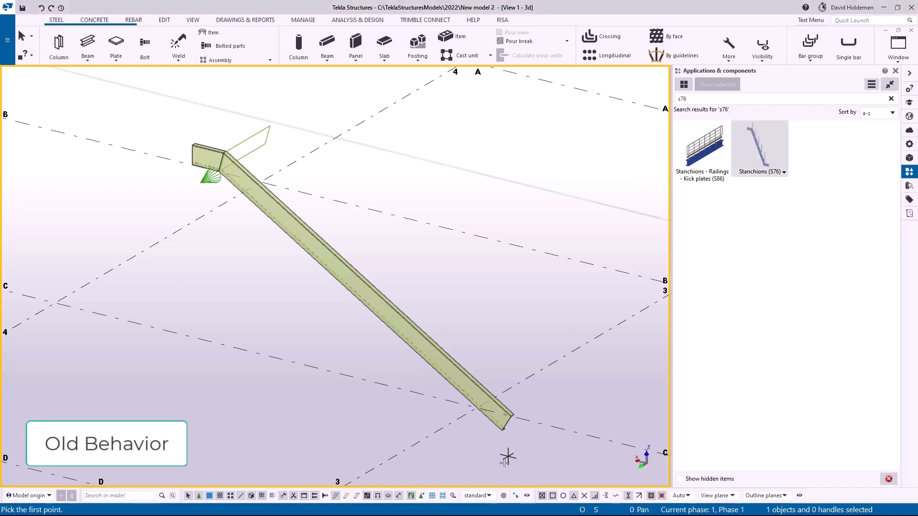
scroll(525, 415, "up", 6)
left_click(477, 380)
scroll(430, 359, "down", 5)
scroll(262, 198, "up", 5)
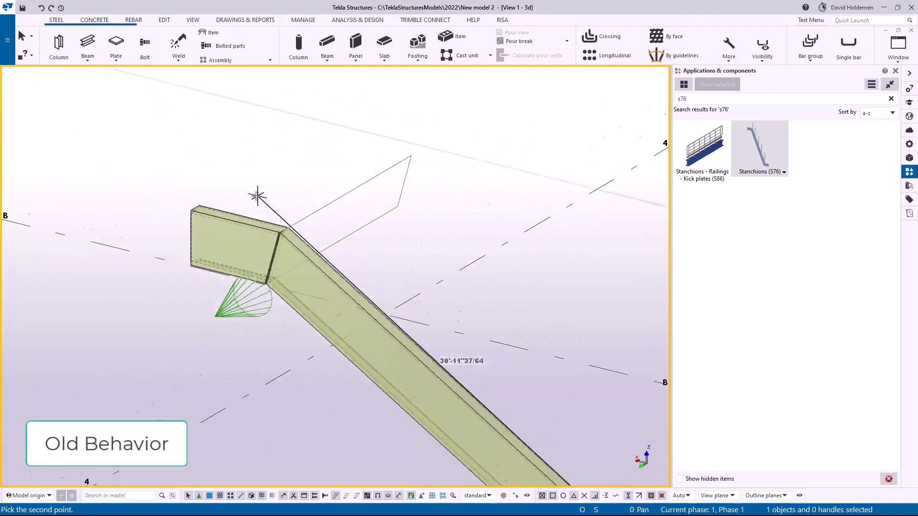
scroll(262, 198, "up", 3)
left_click(170, 204)
Select the sloped and short upper channels as the supporting parts and create the stanchions
scroll(296, 252, "down", 3)
scroll(297, 252, "down", 1)
left_click(409, 336)
left_click(309, 249)
scroll(351, 274, "down", 4)
middle_click(461, 314)
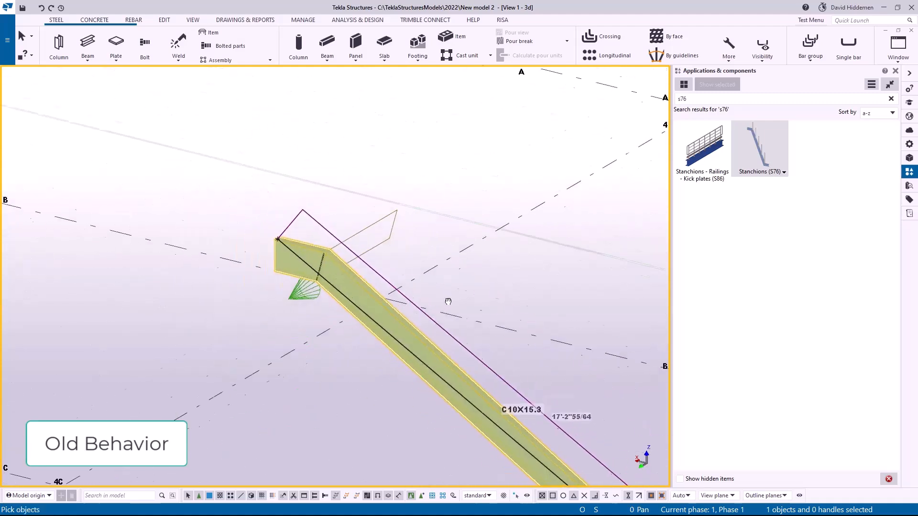
middle_click_drag(460, 314, 389, 243)
scroll(401, 248, "down", 3)
middle_click_drag(487, 296, 436, 290)
middle_click(437, 290)
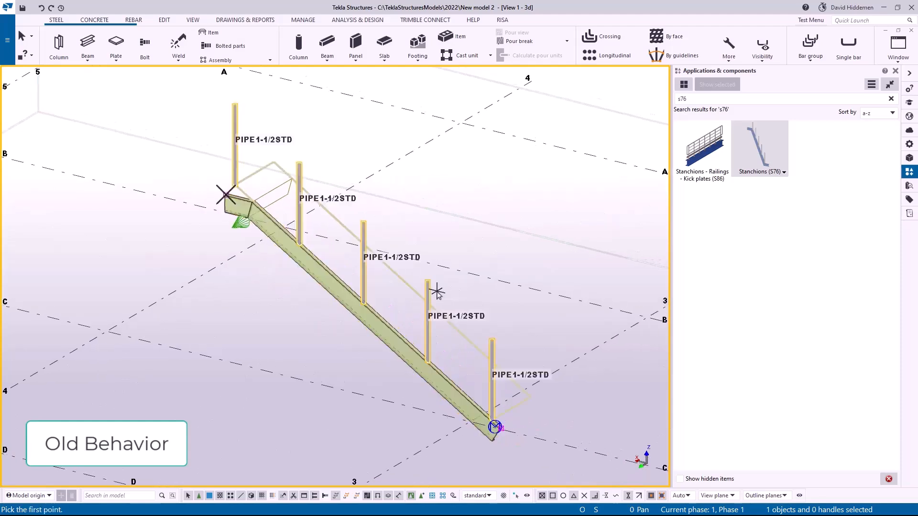
Select the sloped channel and examine how the stanchions sit on the stringer around the bend
middle_click_drag(404, 218, 443, 241)
key("v")
left_click(295, 224)
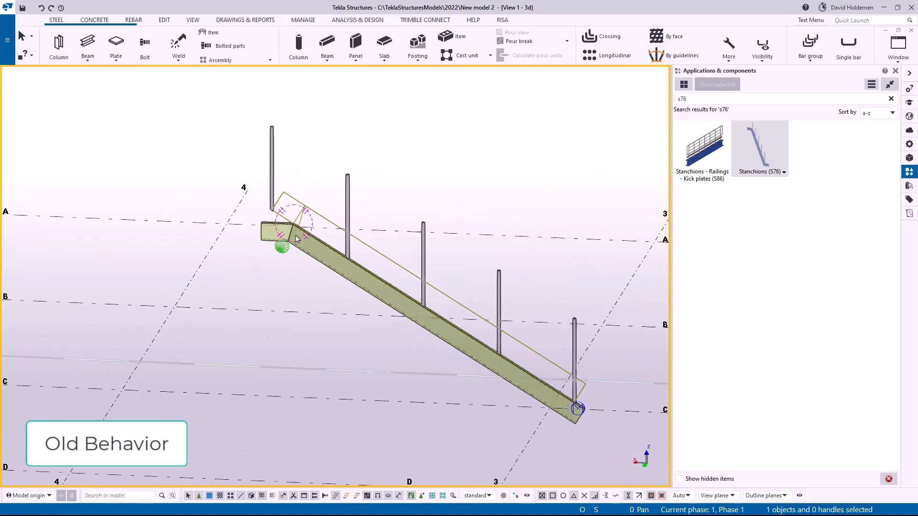
scroll(335, 334, "up", 3)
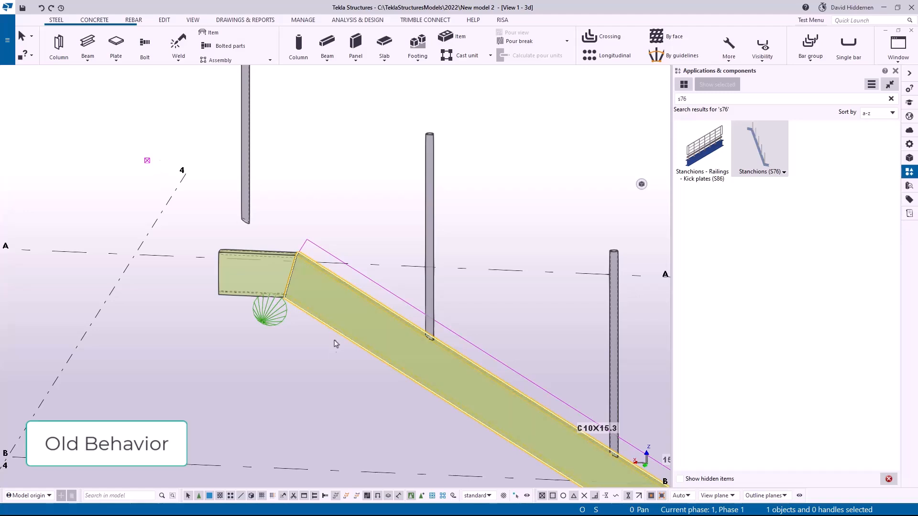
scroll(337, 340, "down", 5)
middle_click_drag(298, 293, 264, 336, "ctrl")
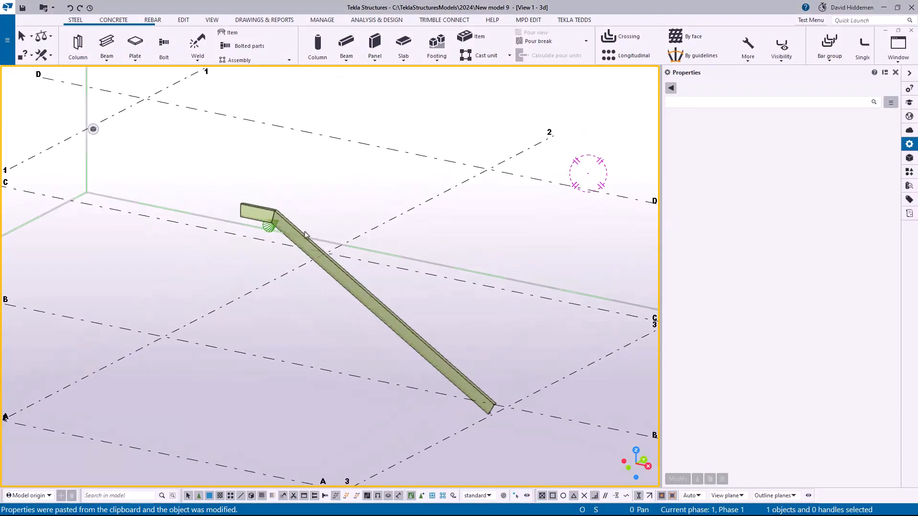
In the Tekla Structures 2024 model, search the applications and components for s76 and start Stanchions (S76)
left_click(306, 239)
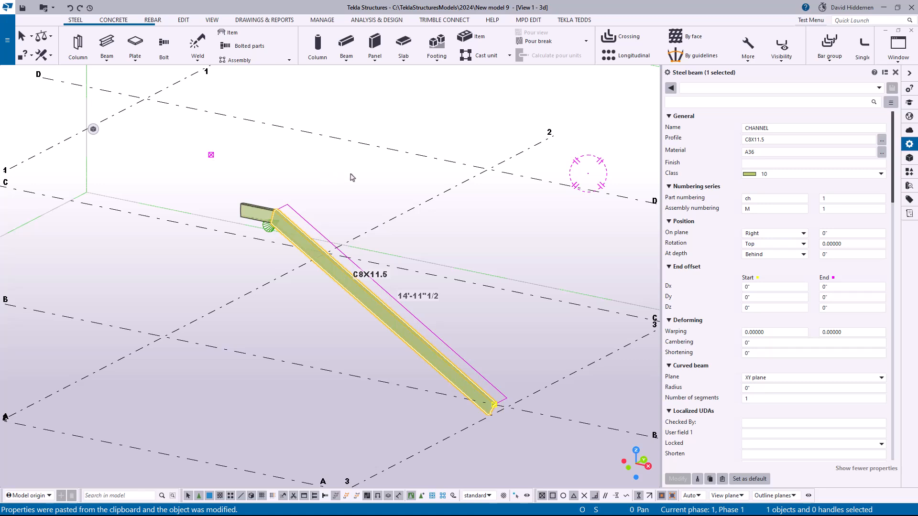
left_click(909, 171)
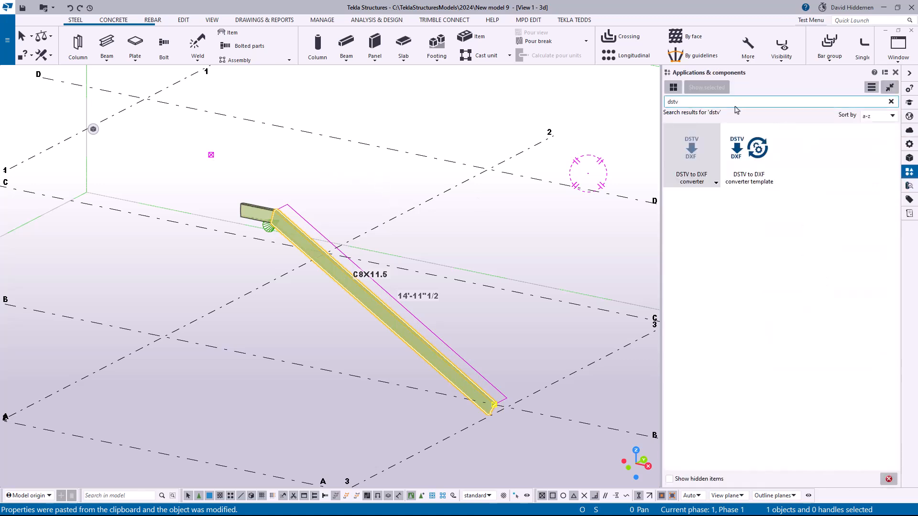
key("BackSpace")
key("BackSpace")
key("BackSpace")
key("BackSpace")
type("s76")
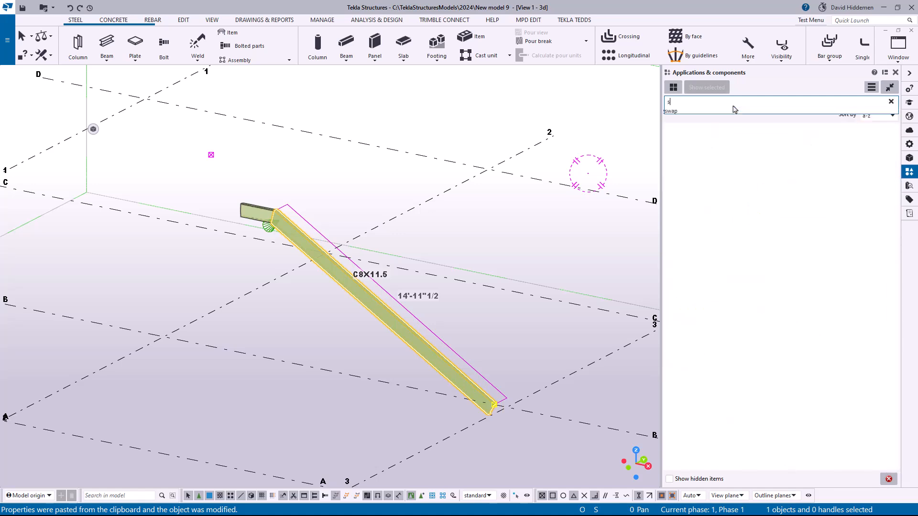
left_click(748, 149)
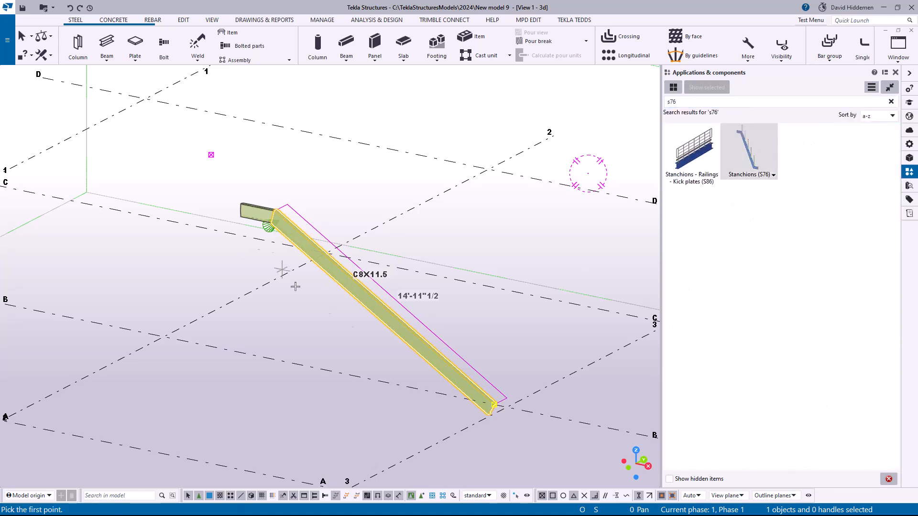
Pick the top-flange midpoints at the sloped stringer's lower end and the short channel's far end as the stanchion points
scroll(502, 406, "up", 3)
scroll(503, 407, "up", 5)
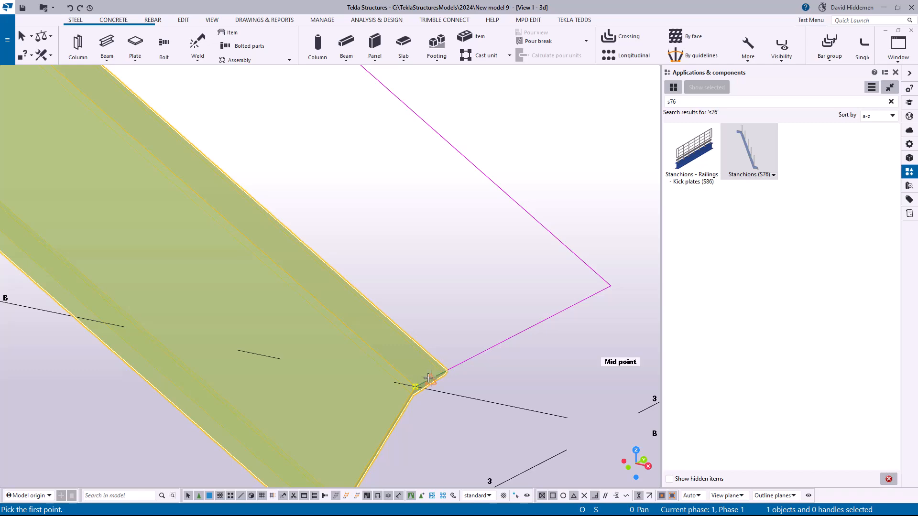
left_click(428, 378)
scroll(431, 361, "down", 7)
middle_click_drag(366, 292, 607, 480)
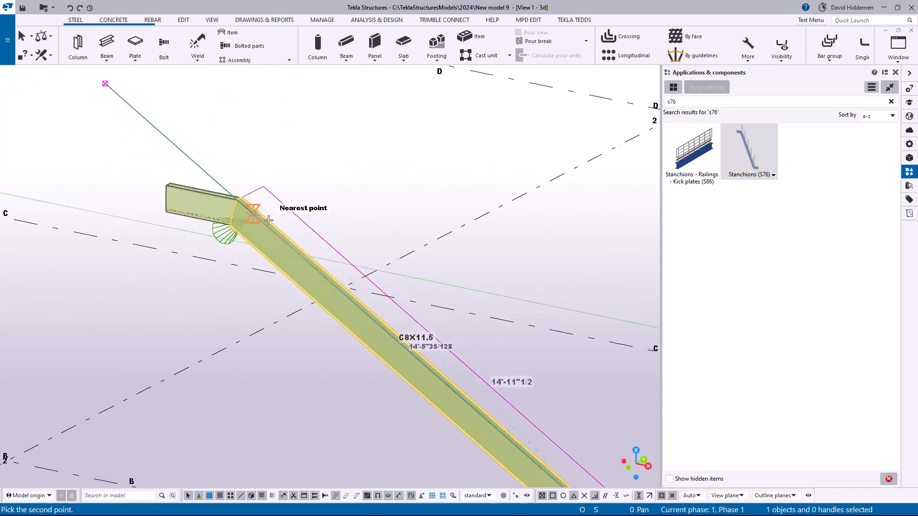
scroll(164, 181, "up", 5)
scroll(150, 193, "up", 2)
left_click(177, 207)
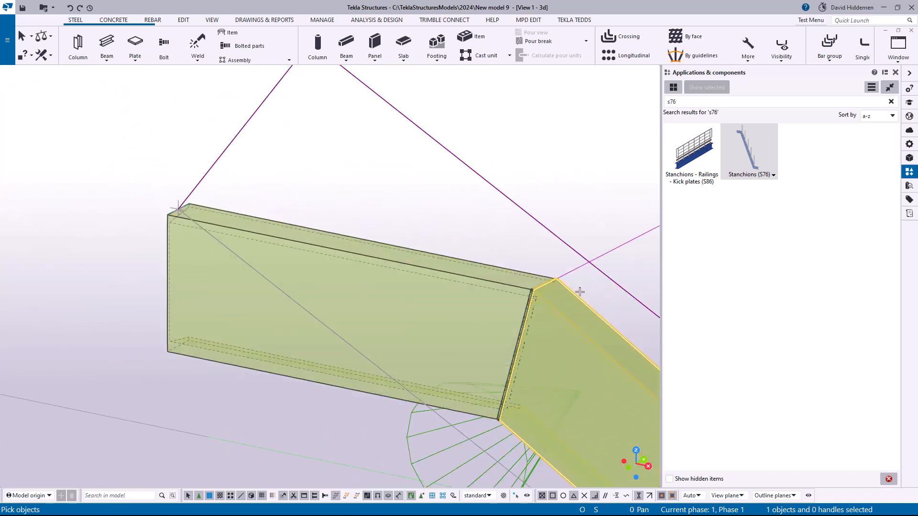
Select the short and sloped channels as the supporting parts, create the stanchions and end the command
scroll(519, 275, "down", 6)
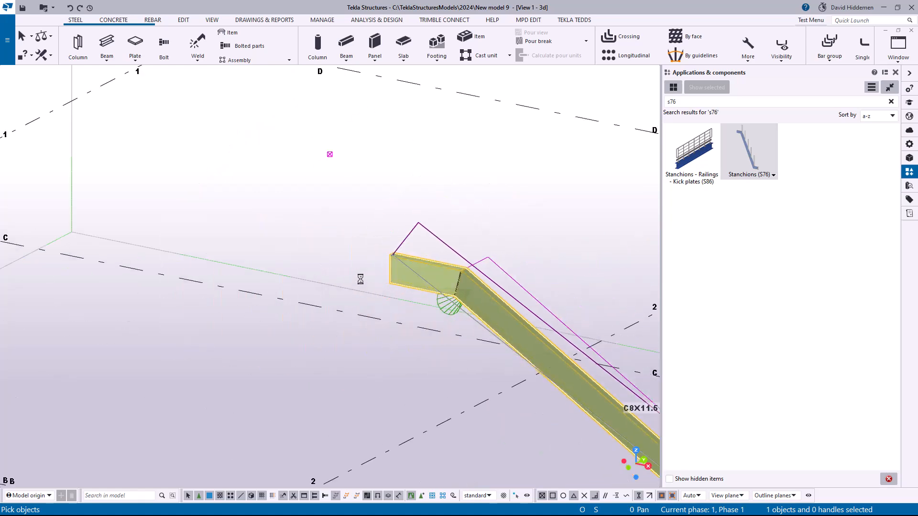
middle_click(361, 279)
right_click(488, 211)
left_click(509, 225)
middle_click_drag(513, 262, 466, 250)
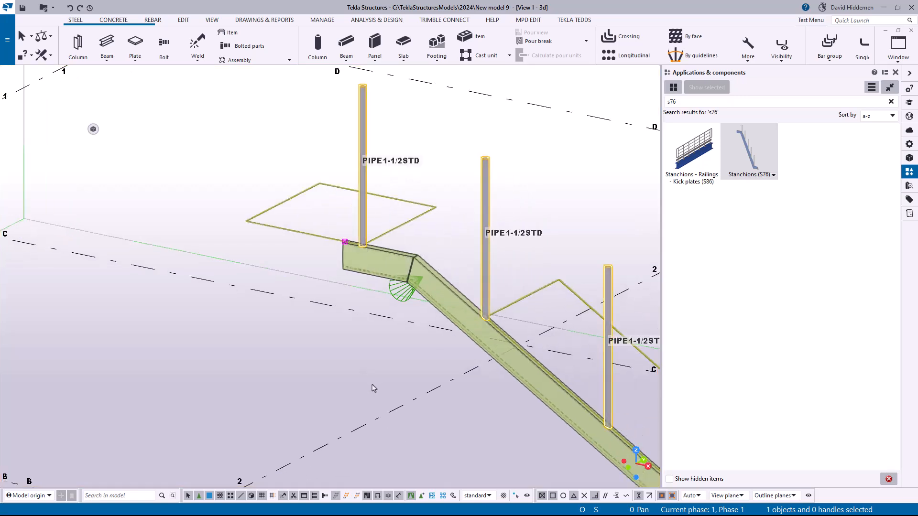
Examine the placement of the new stanchions along the sloped stringer and the short upper channel
scroll(373, 388, "down", 2)
middle_click_drag(364, 383, 291, 329)
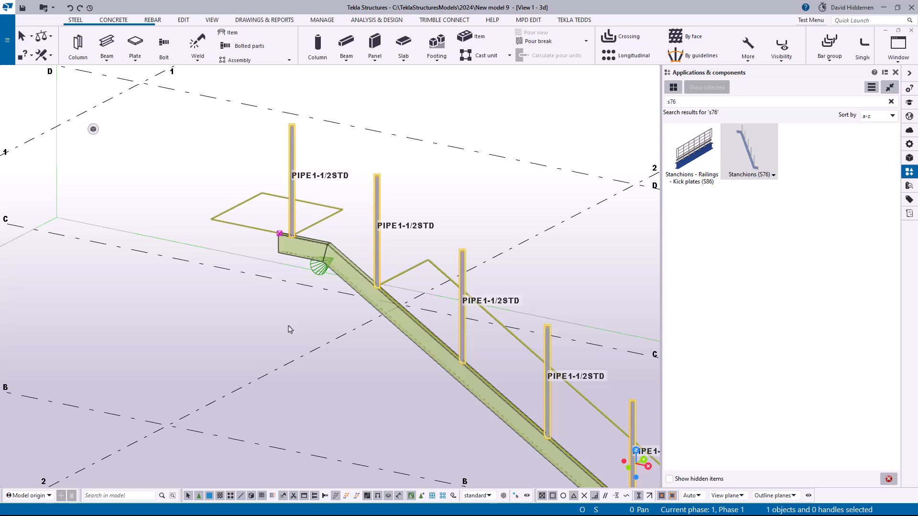
middle_click_drag(508, 287, 387, 246)
scroll(390, 253, "down", 3)
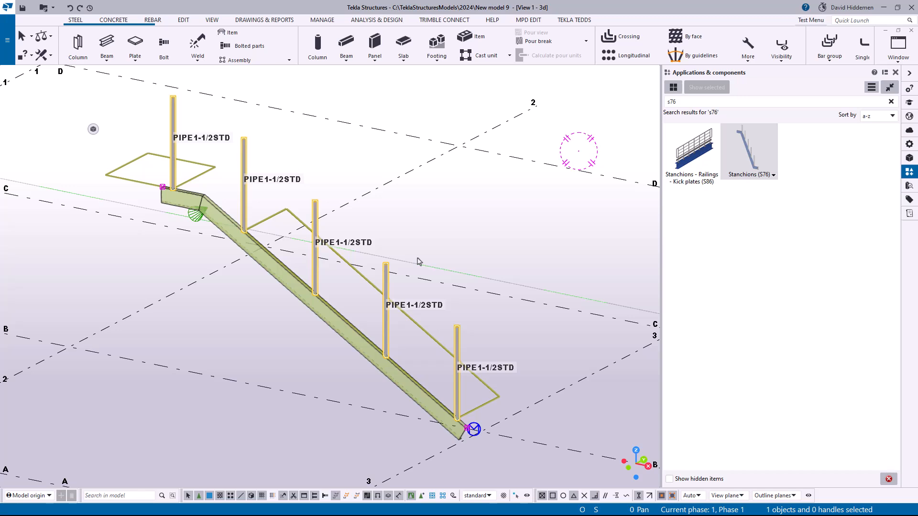
scroll(419, 261, "down", 5)
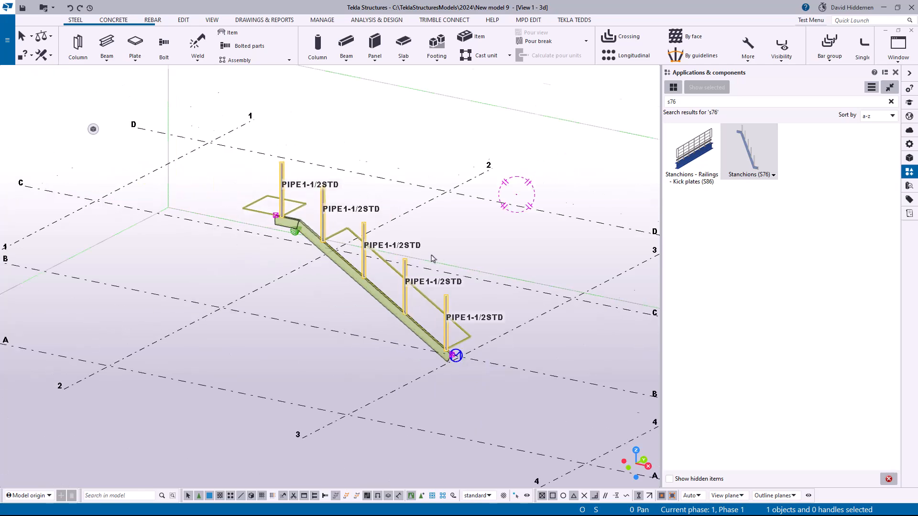
middle_click_drag(403, 234, 346, 236)
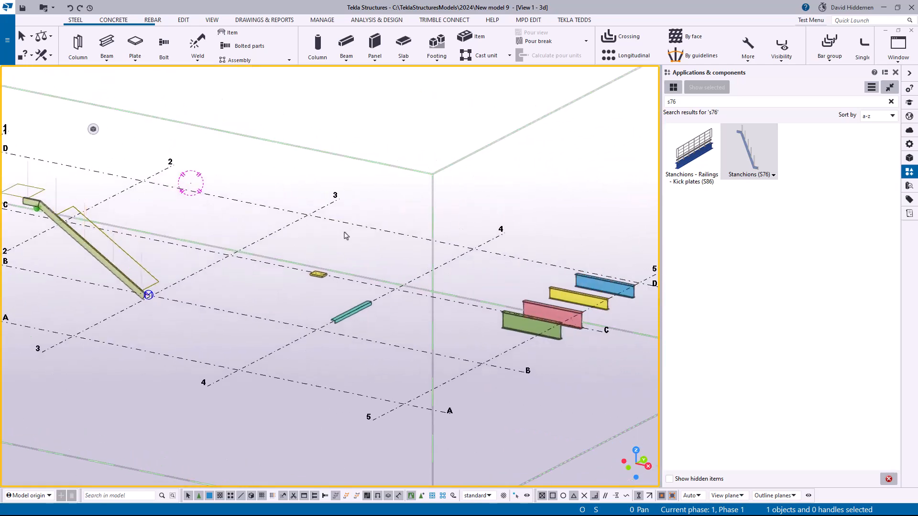